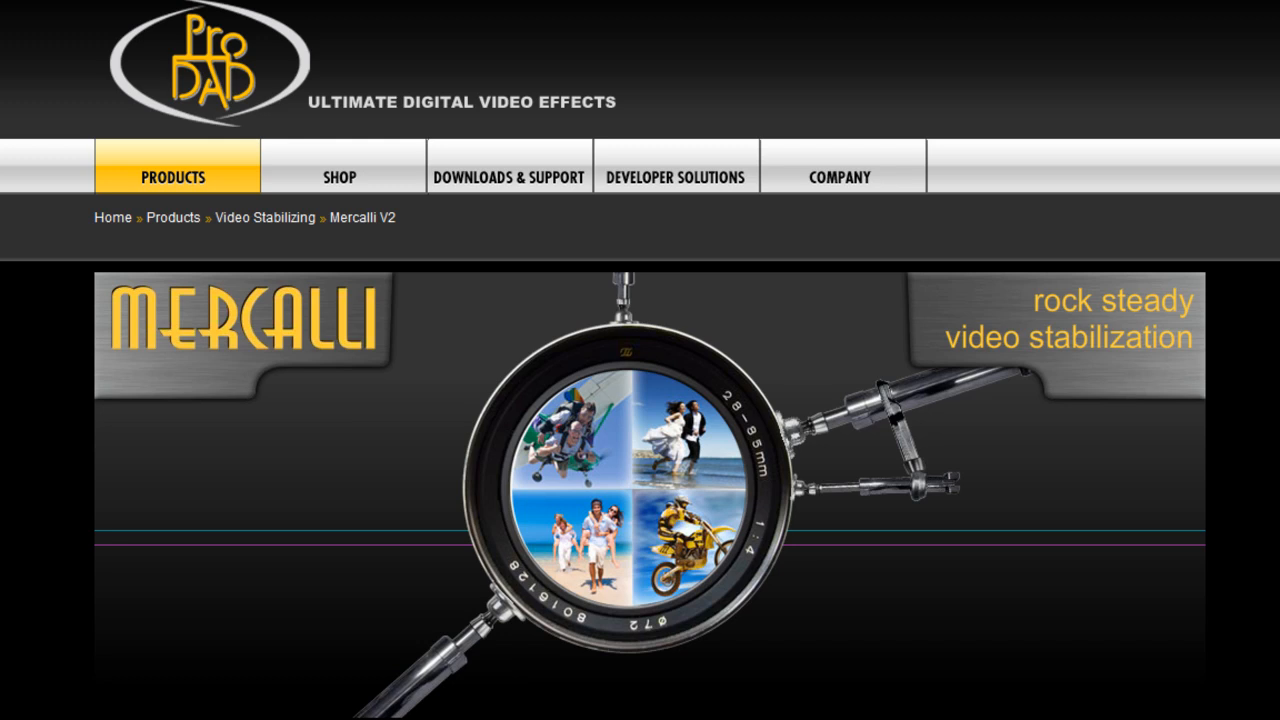
Step: Switch to the media player and play the original shaky DT_40 clip
{"action": "key", "text": "alt+Tab"}
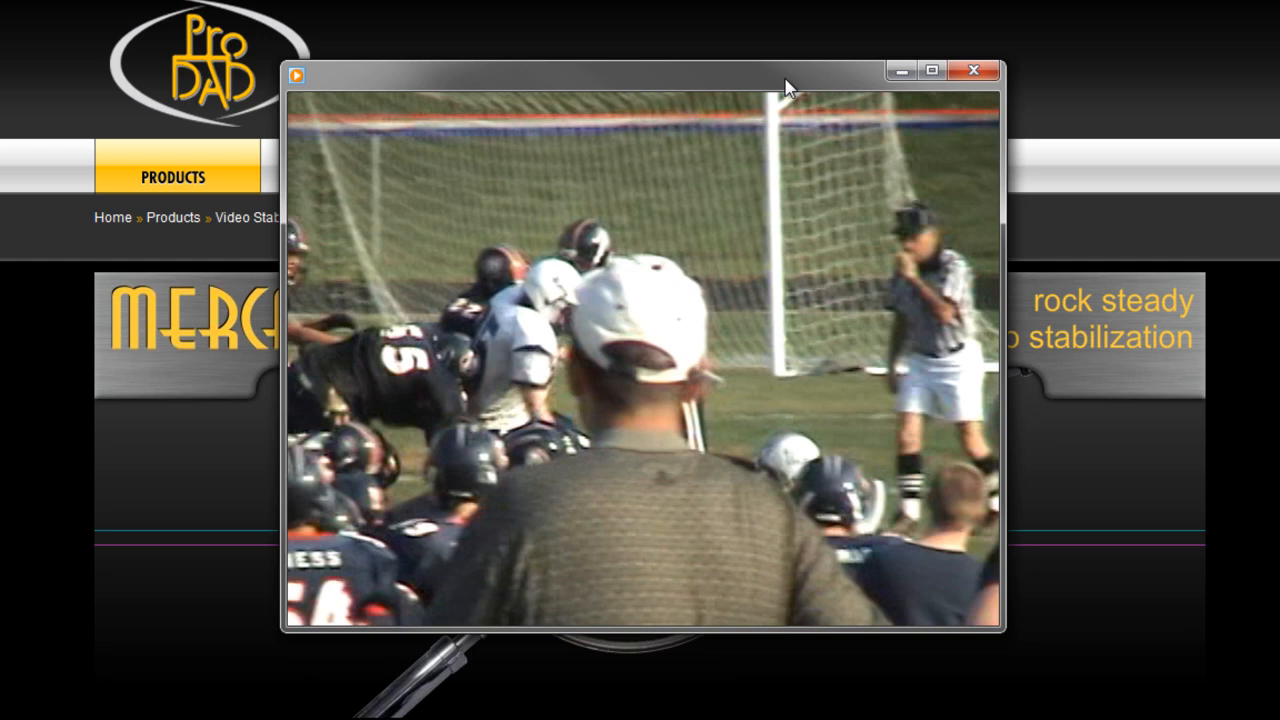
{"action": "mouse_move", "coordinate": [594, 584]}
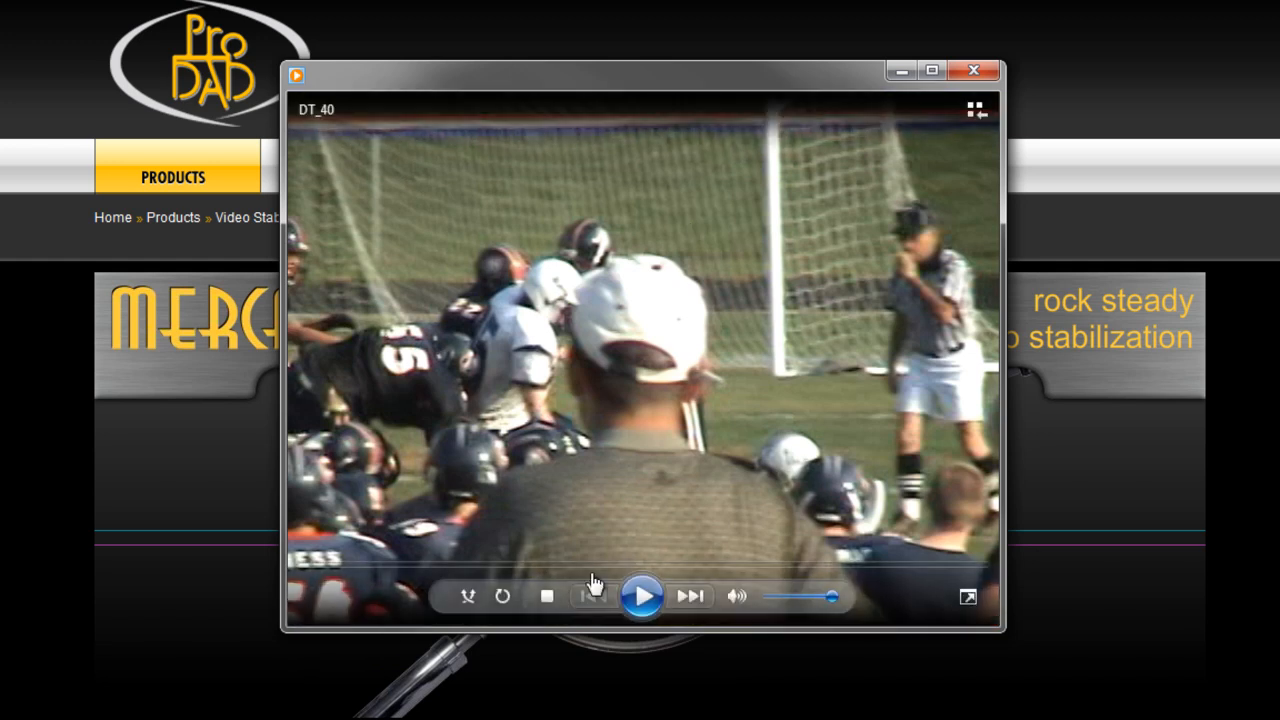
{"action": "left_click", "coordinate": [641, 598]}
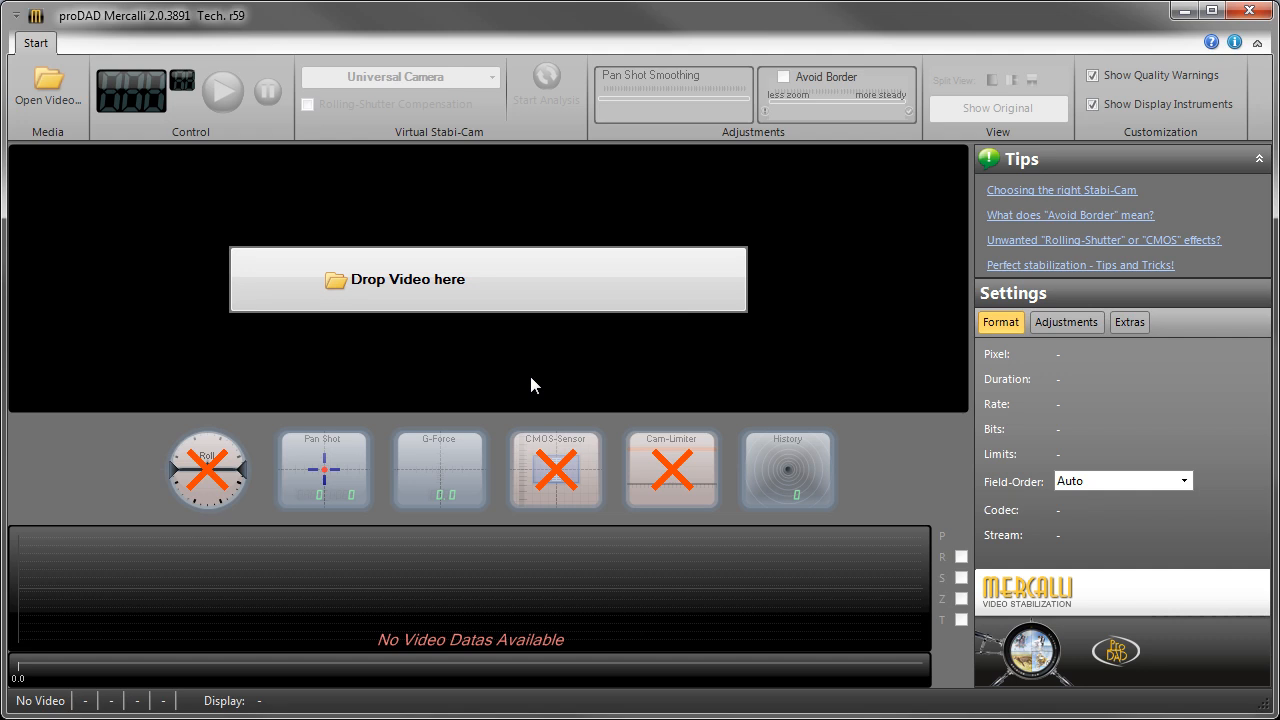
Step: Switch to proDAD Mercalli, open DT_40.avi from the Shakey folder and start its video analysis
{"action": "left_click", "coordinate": [391, 281]}
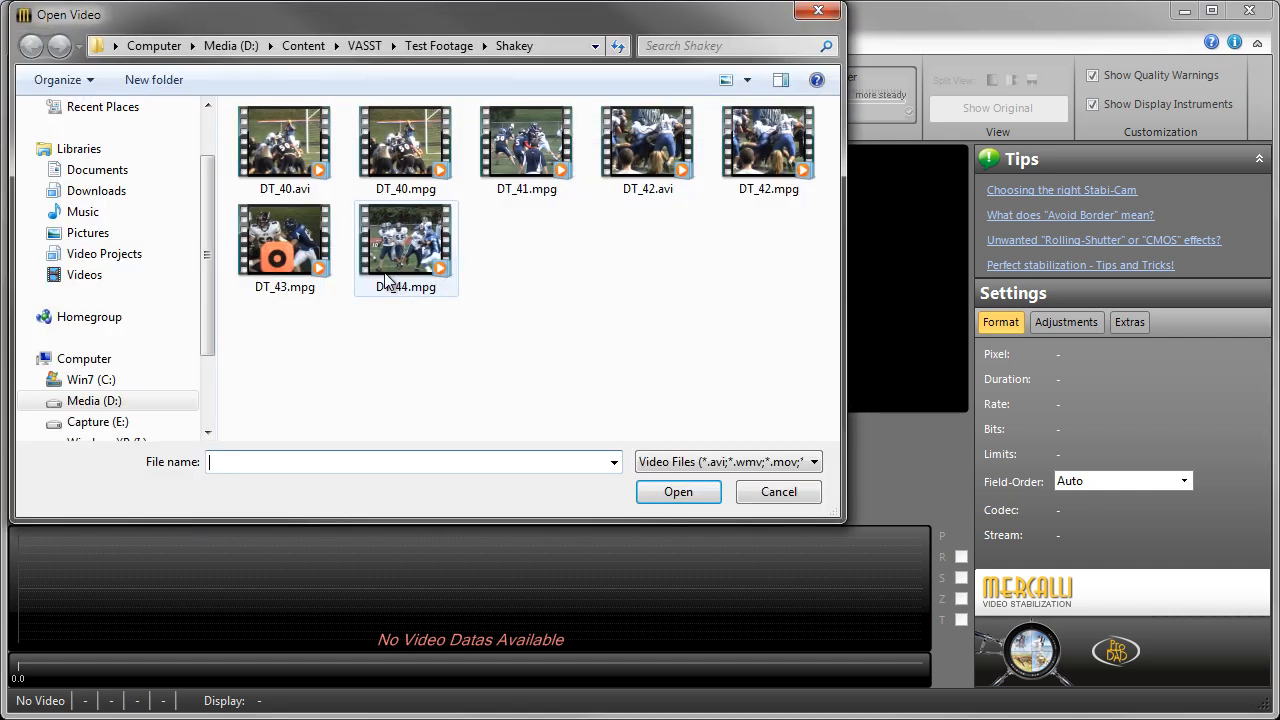
{"action": "left_click", "coordinate": [678, 492]}
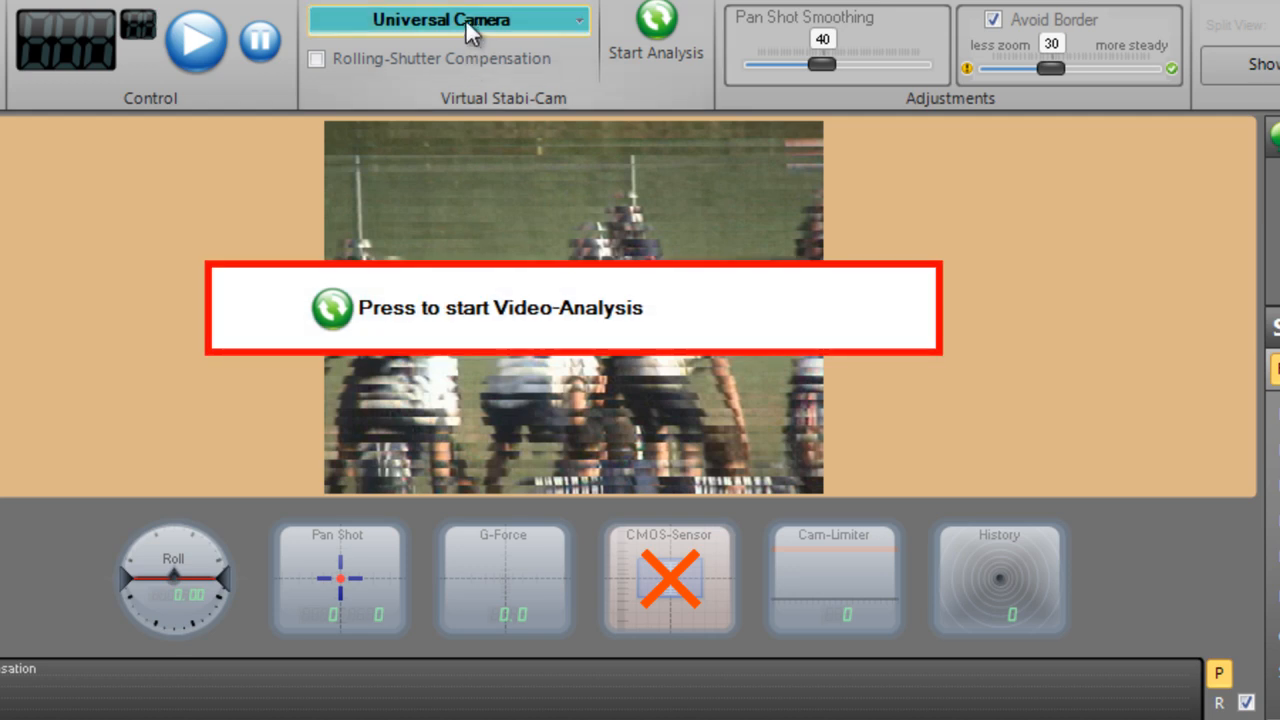
{"action": "left_click", "coordinate": [519, 309]}
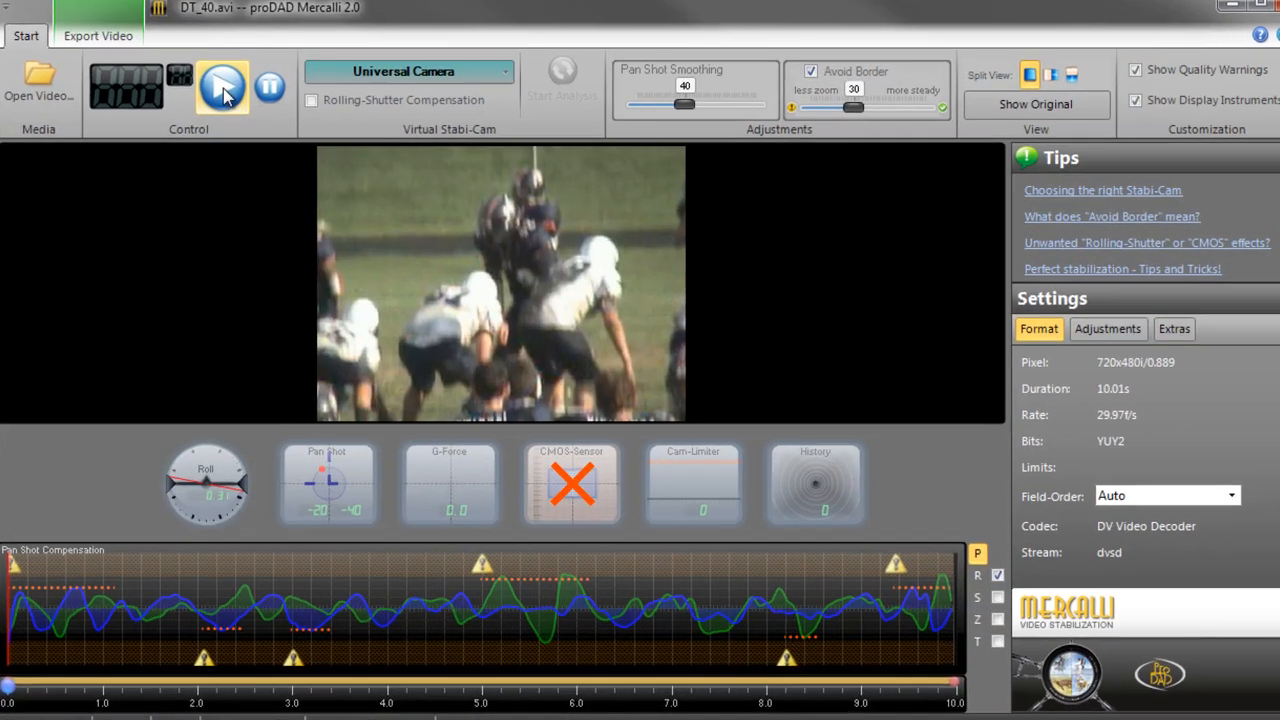
Step: Play the stabilized clip and compare it with the original in the side-by-side split view
{"action": "left_click", "coordinate": [222, 91]}
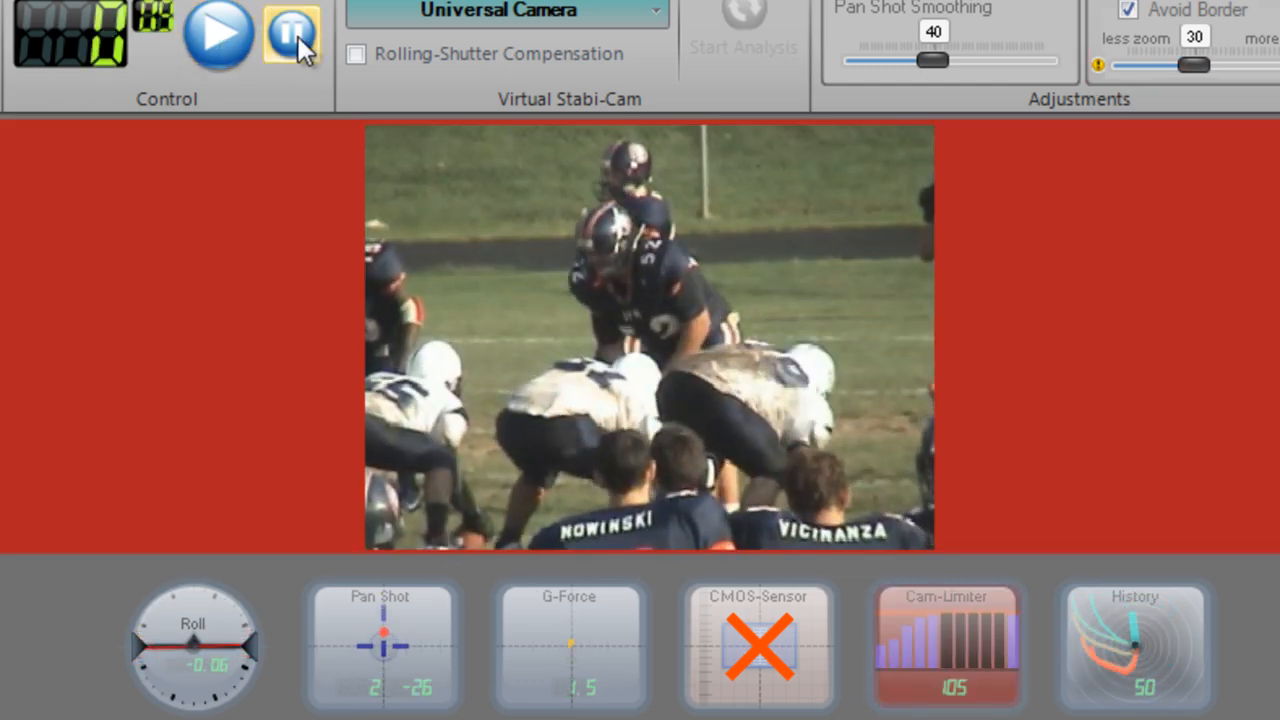
{"action": "left_click", "coordinate": [298, 36]}
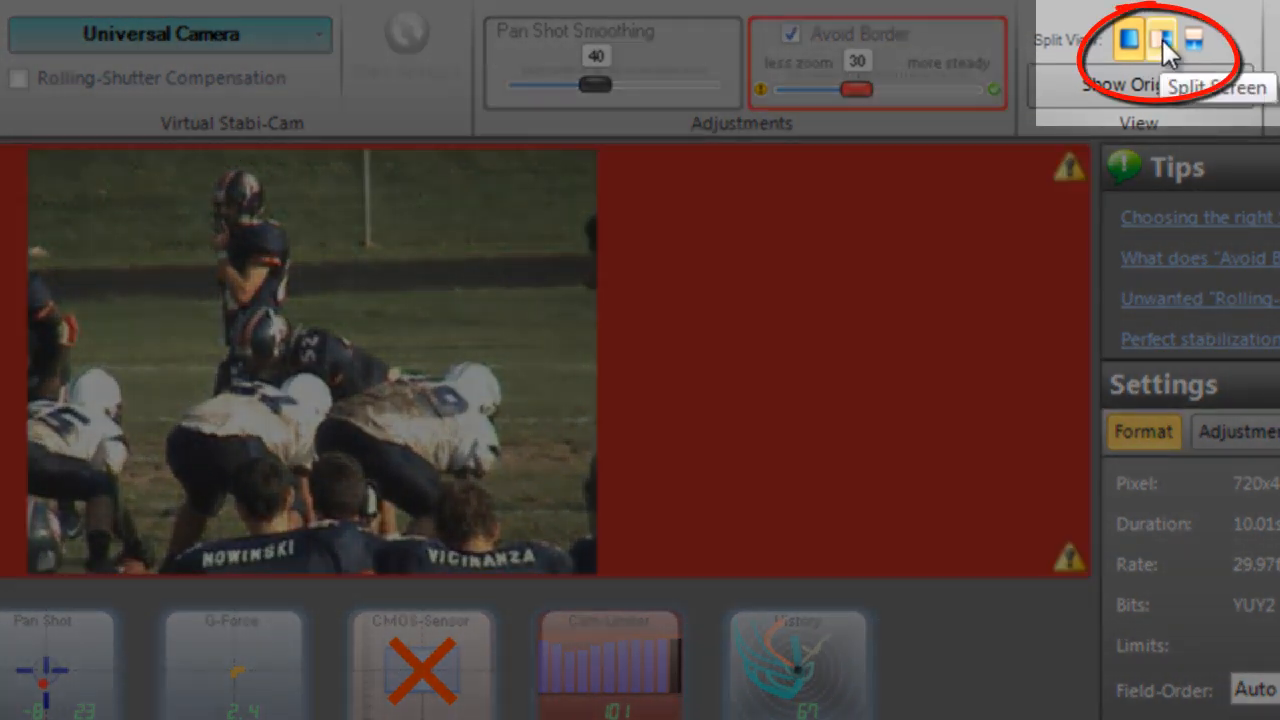
{"action": "left_click", "coordinate": [1162, 39]}
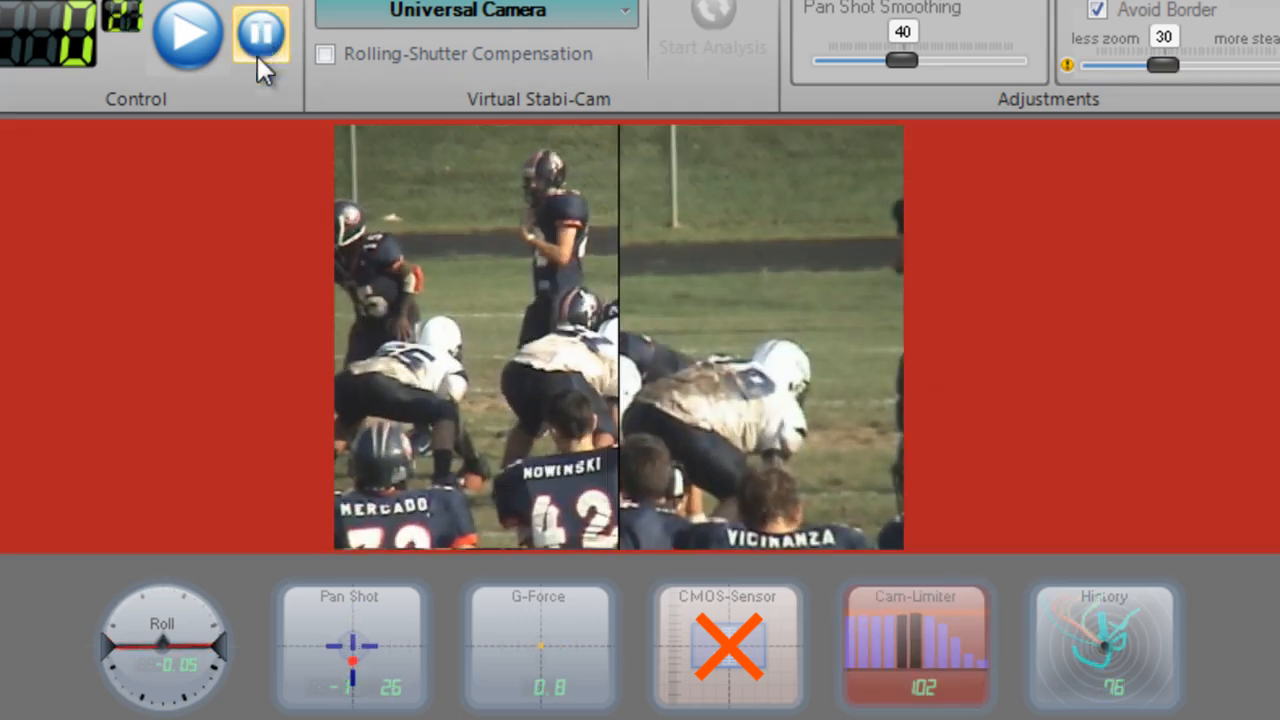
{"action": "left_click", "coordinate": [257, 52]}
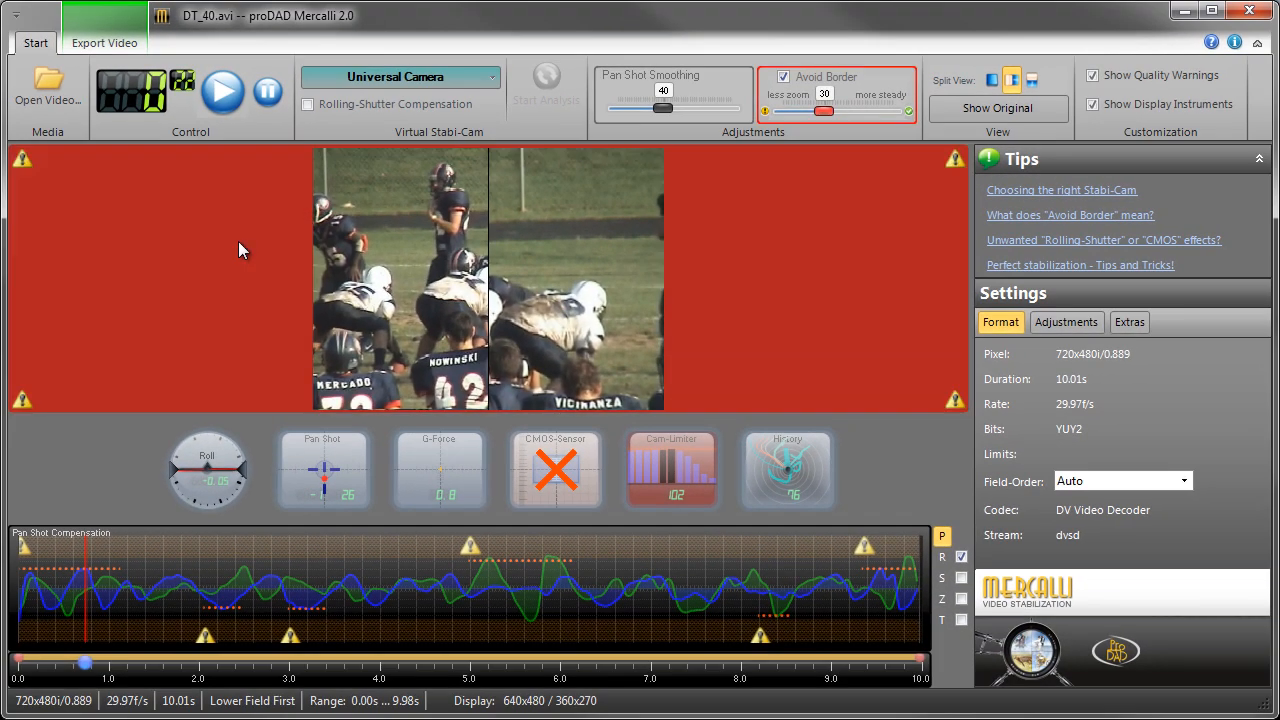
{"action": "left_click", "coordinate": [991, 80]}
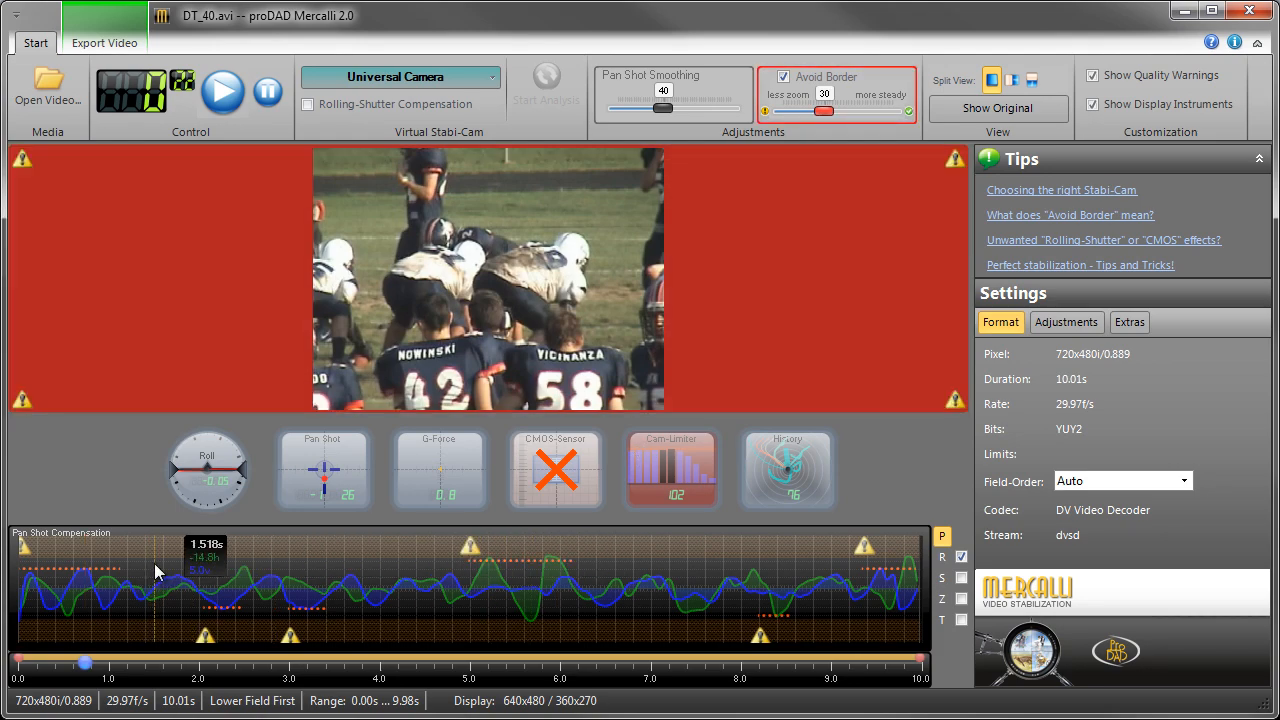
Step: Set the Avoid Border balance to 36 to reduce the marked border problems in the clip
{"action": "left_click", "coordinate": [155, 572]}
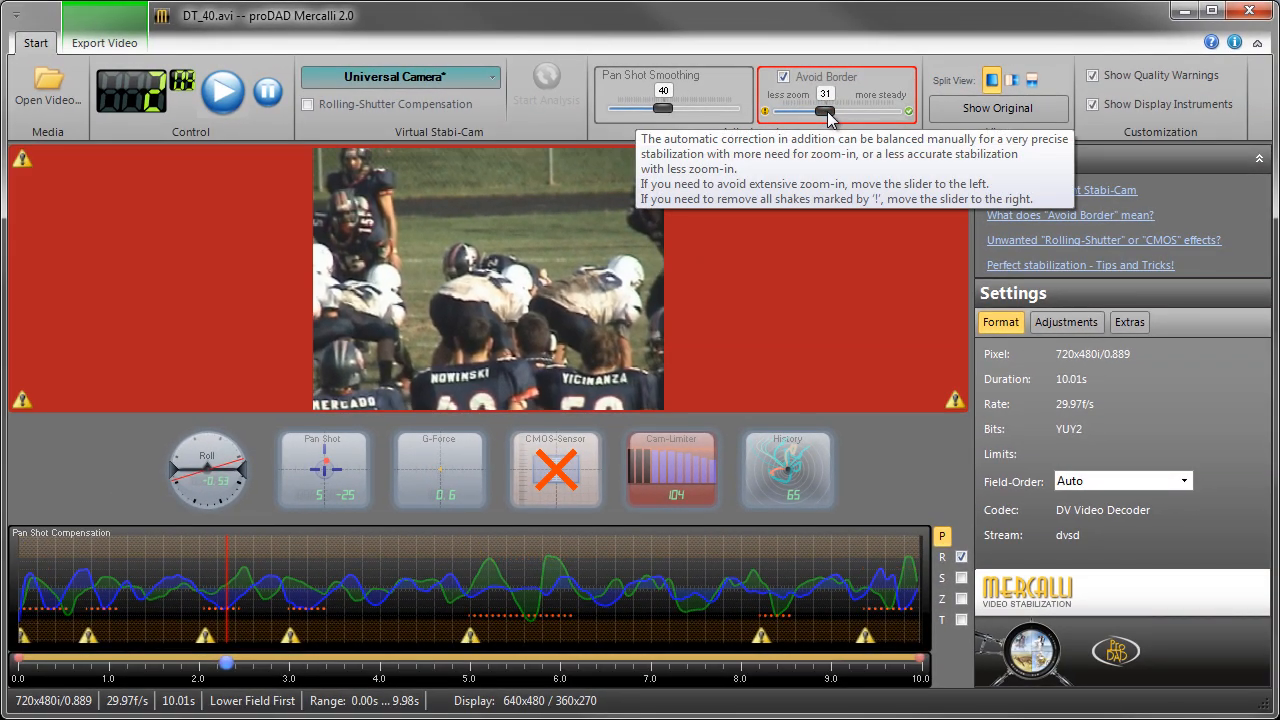
{"action": "left_click_drag", "start_coordinate": [827, 118], "coordinate": [829, 118]}
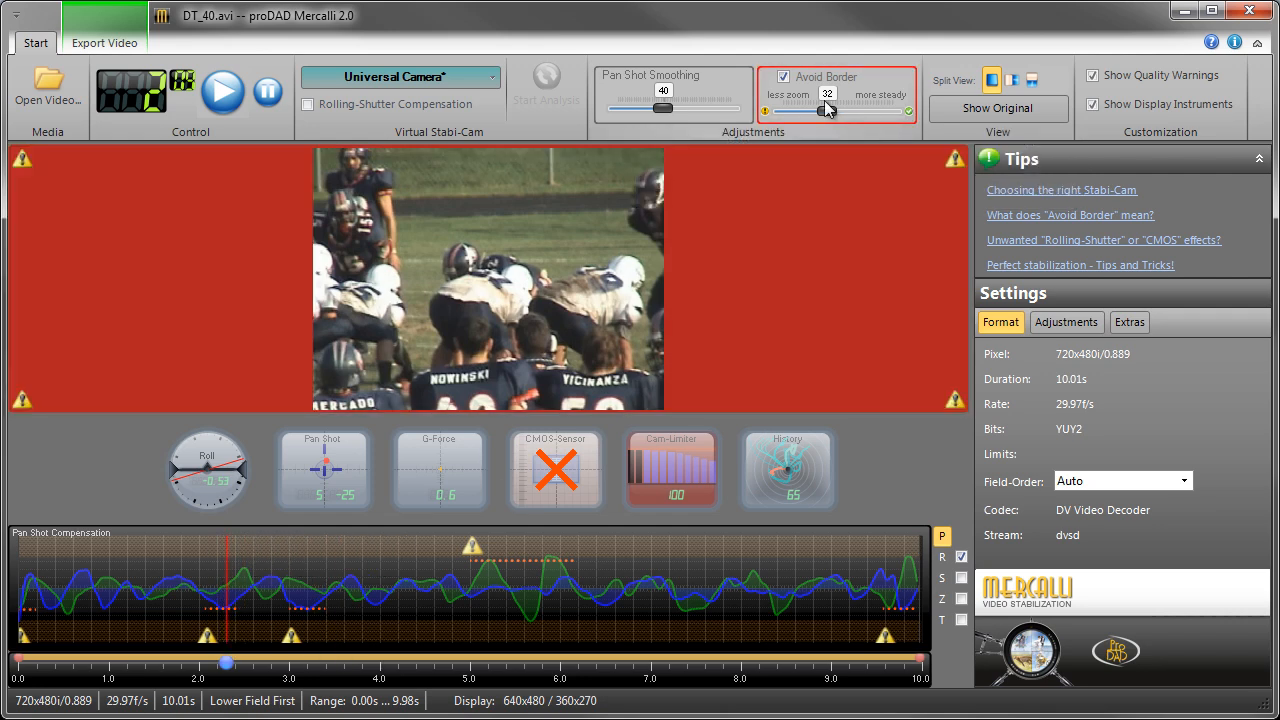
{"action": "left_click_drag", "start_coordinate": [827, 111], "coordinate": [831, 116]}
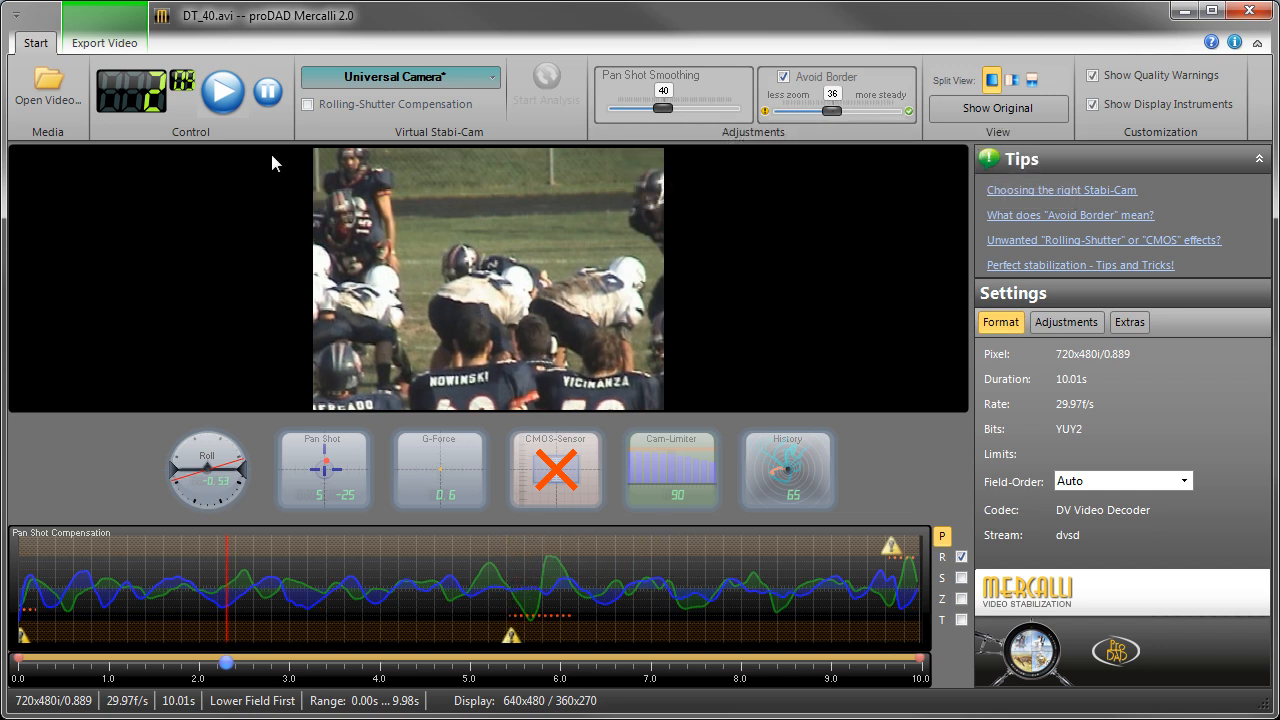
Step: Play the readjusted clip and scrub through its opening second and a half to check the stabilization
{"action": "left_click", "coordinate": [223, 93]}
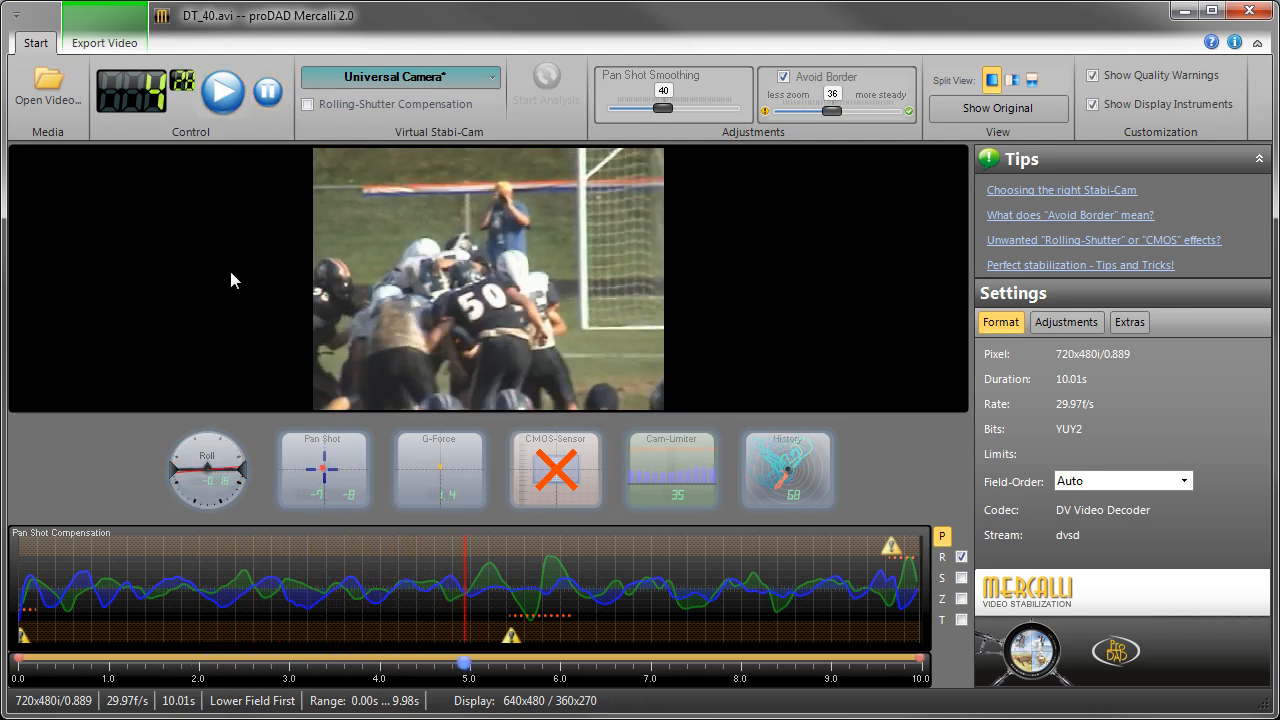
{"action": "left_click", "coordinate": [269, 556]}
{"action": "left_click", "coordinate": [35, 549]}
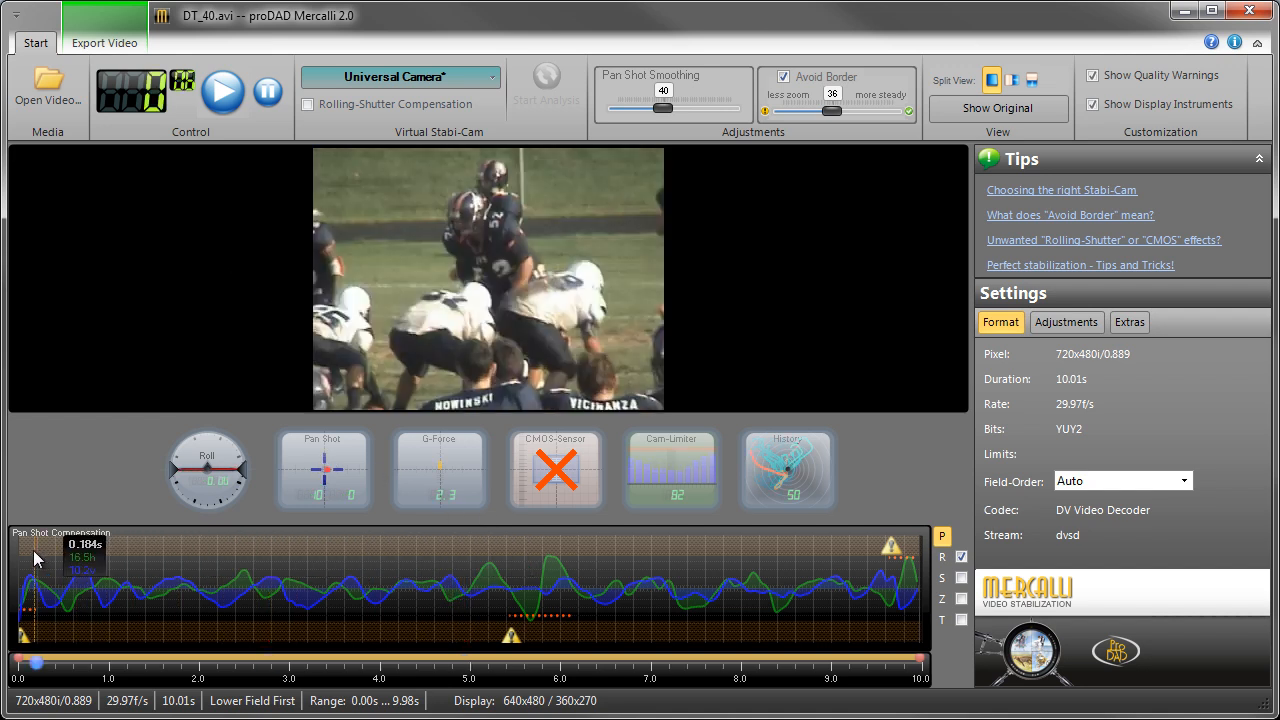
{"action": "mouse_move", "coordinate": [31, 549]}
{"action": "left_mouse_down"}
{"action": "mouse_move", "coordinate": [441, 545]}
{"action": "mouse_move", "coordinate": [297, 564]}
{"action": "mouse_move", "coordinate": [362, 568]}
{"action": "mouse_move", "coordinate": [167, 566]}
{"action": "left_mouse_up"}
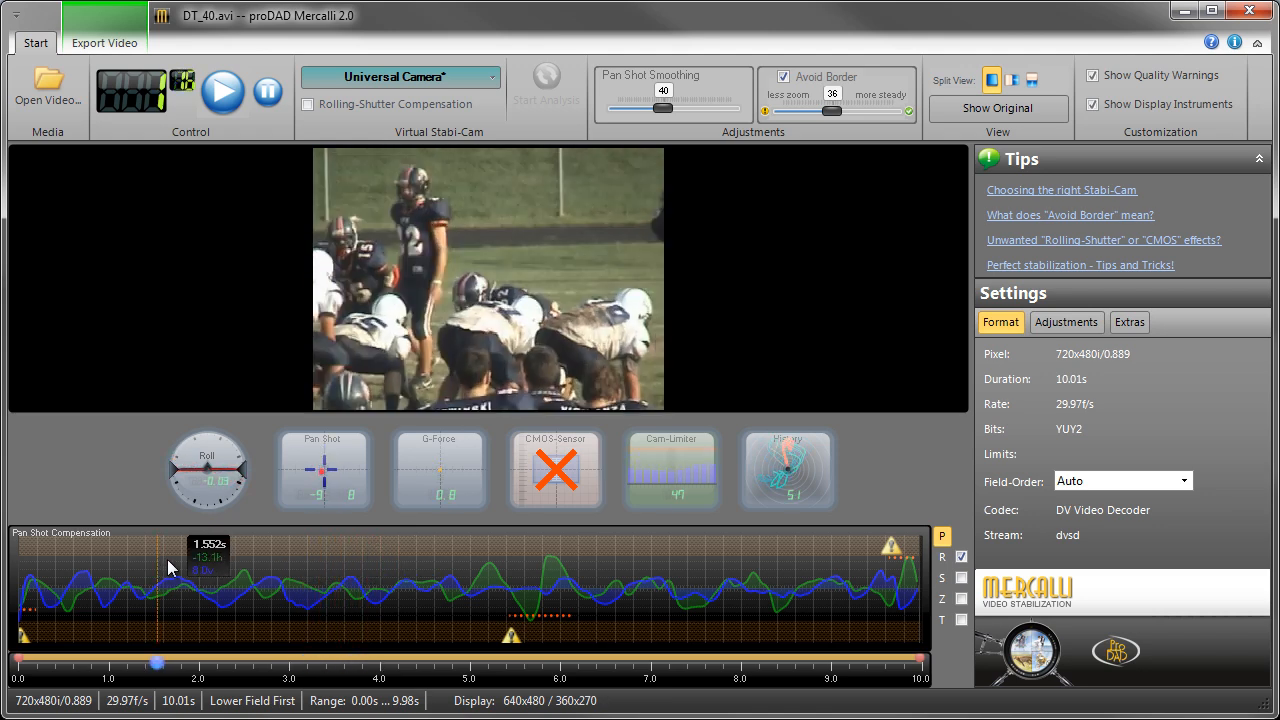
Step: Compare the original and stabilized footage between about 2 and 3 seconds in a side-by-side split view
{"action": "left_click", "coordinate": [1013, 80]}
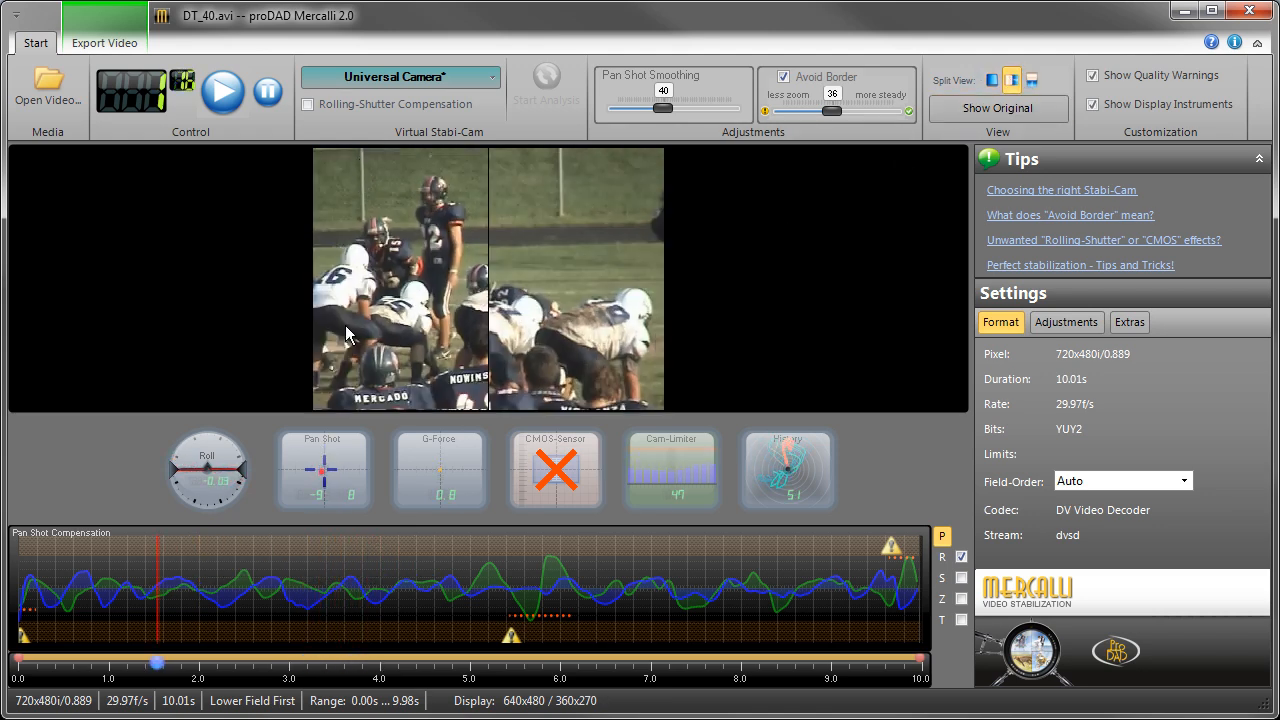
{"action": "left_click", "coordinate": [213, 597]}
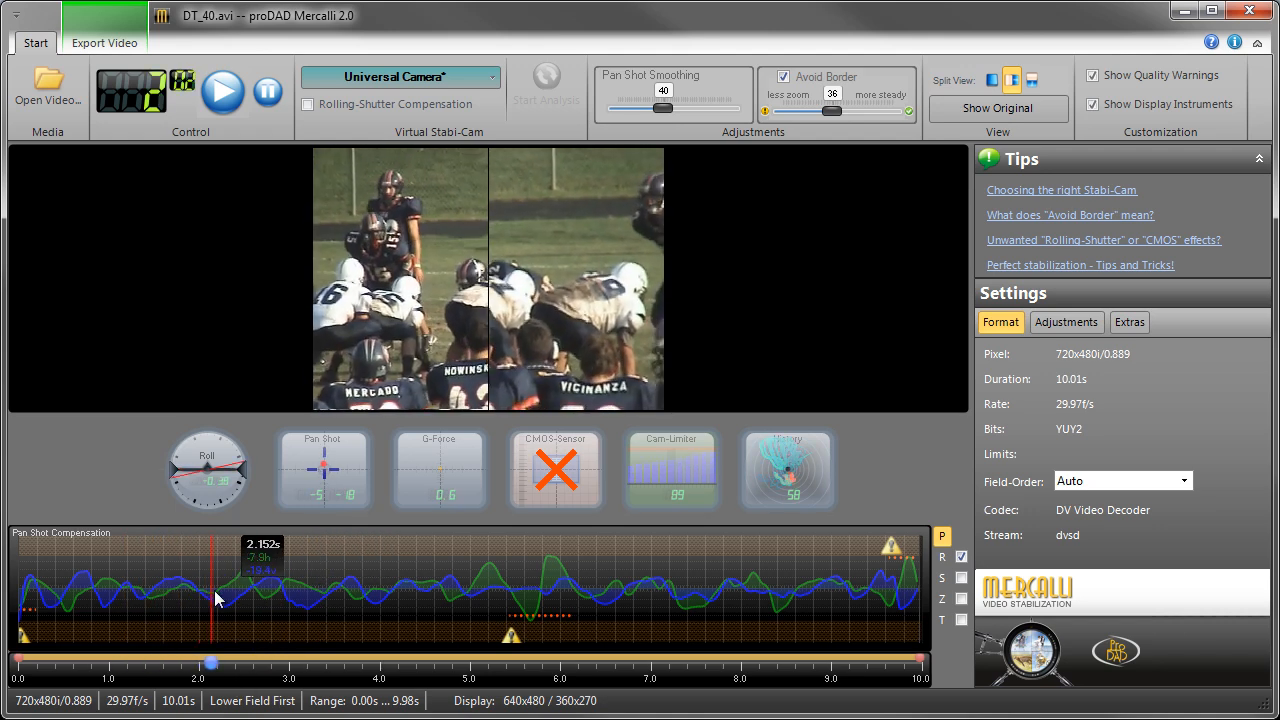
{"action": "left_click_drag", "start_coordinate": [215, 598], "coordinate": [278, 600]}
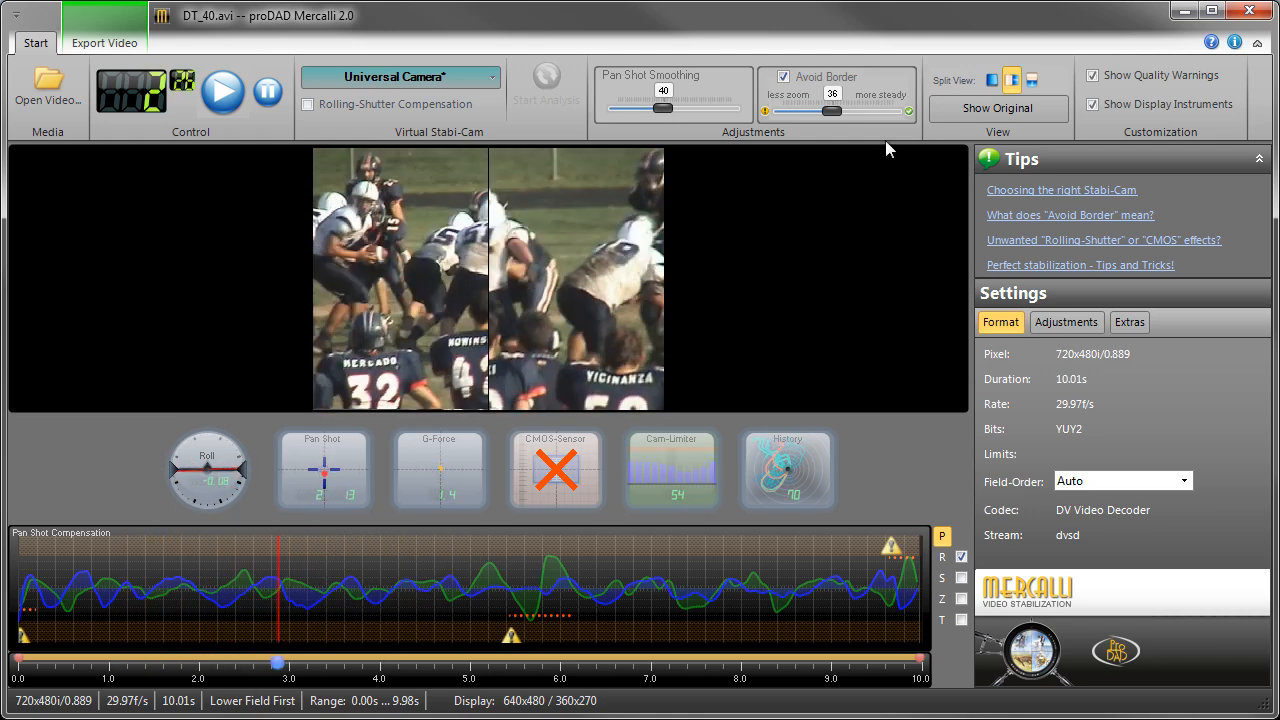
{"action": "left_click", "coordinate": [992, 80]}
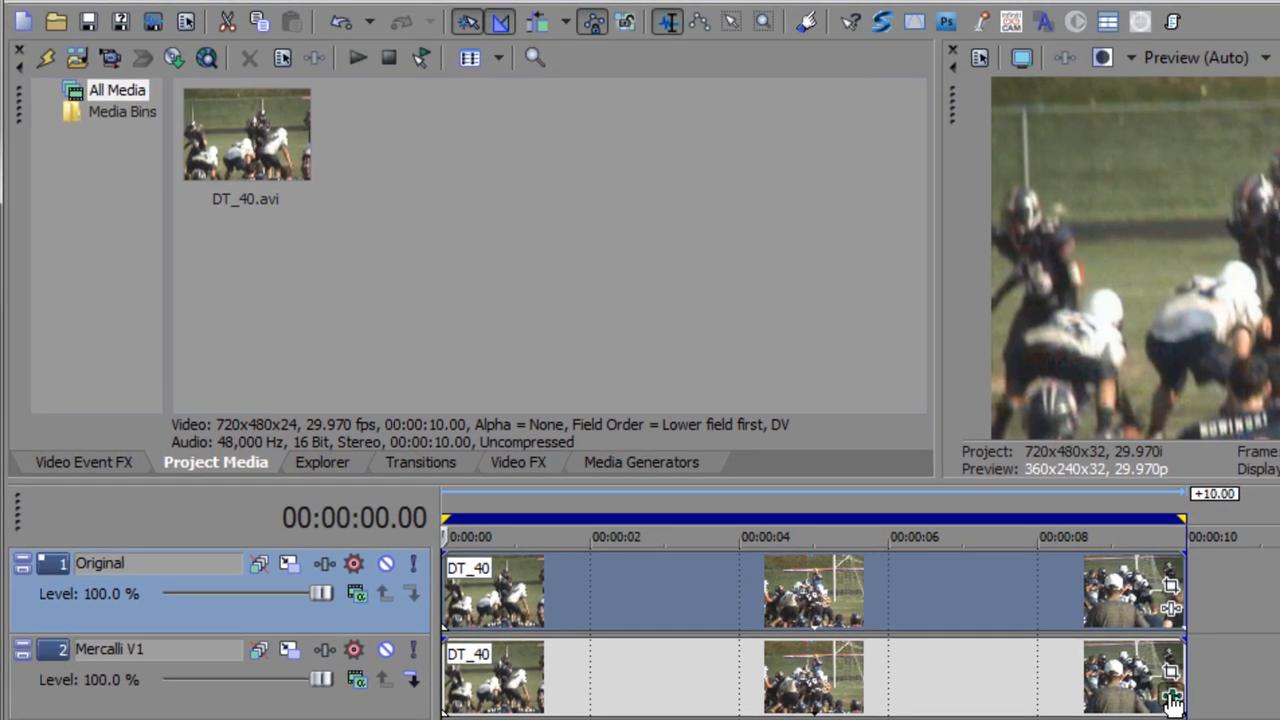
Step: In Vegas Pro, open the Mercalli effect on the Mercalli V1 clip and choose the profile "Handycam: smooth watched action scenery"
{"action": "left_click", "coordinate": [1172, 697]}
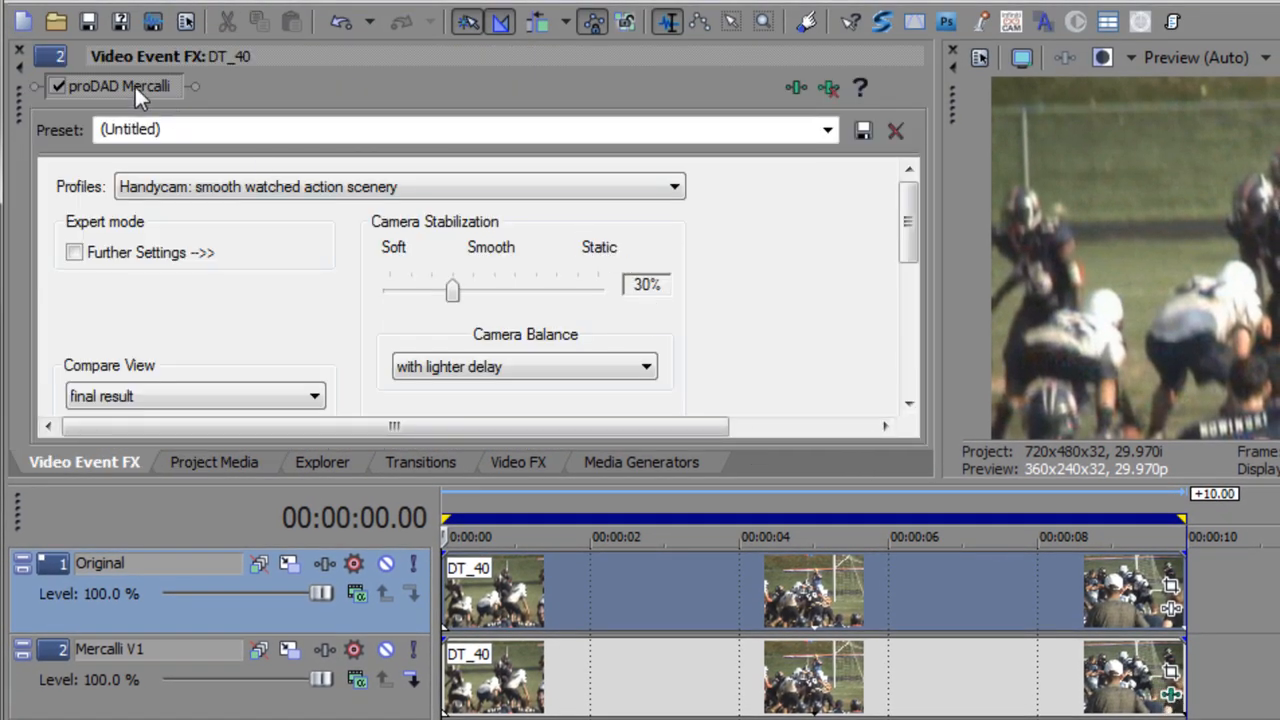
{"action": "left_click", "coordinate": [250, 188]}
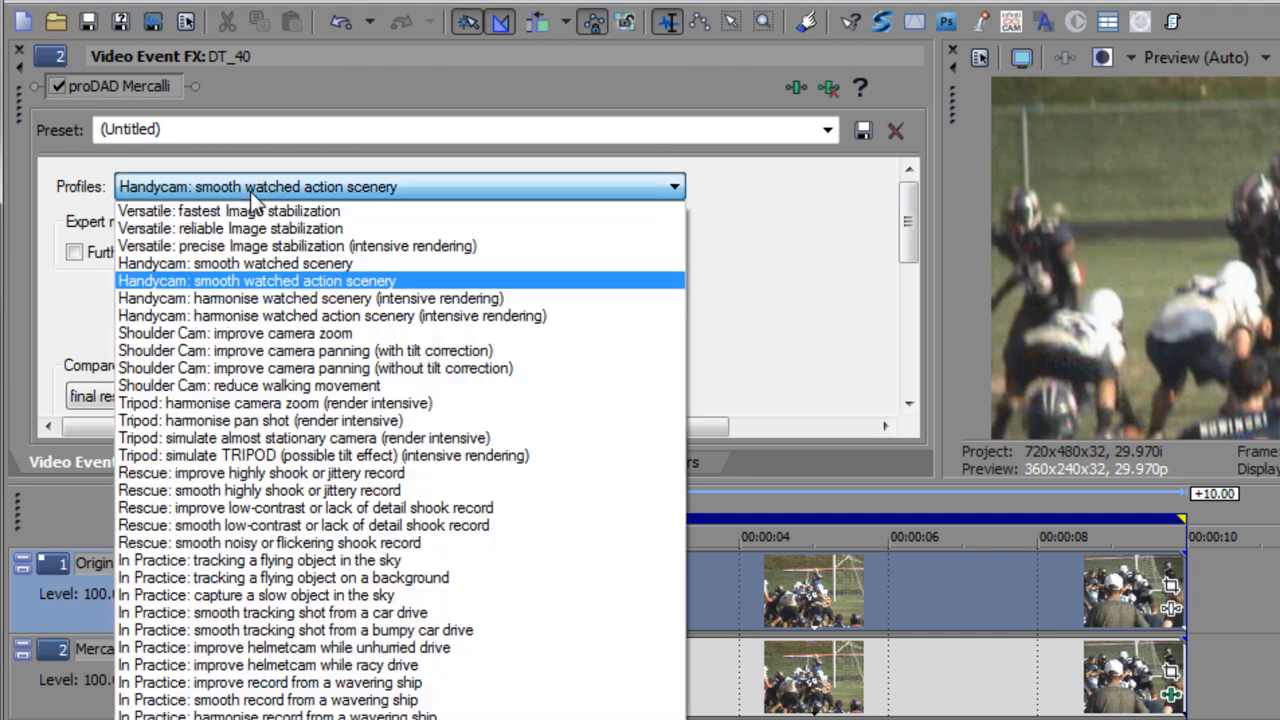
{"action": "left_click", "coordinate": [253, 289]}
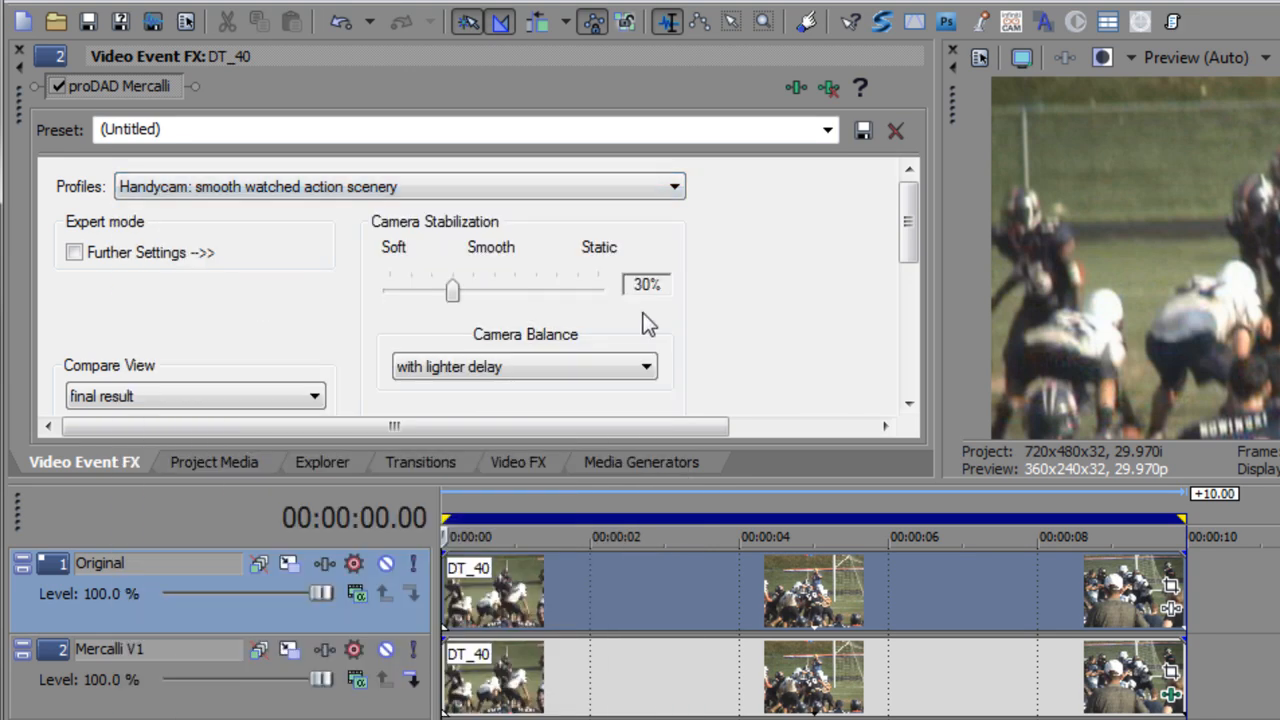
{"action": "left_click_drag", "start_coordinate": [909, 232], "coordinate": [909, 362]}
{"action": "left_click", "coordinate": [831, 665]}
{"action": "left_click", "coordinate": [583, 370]}
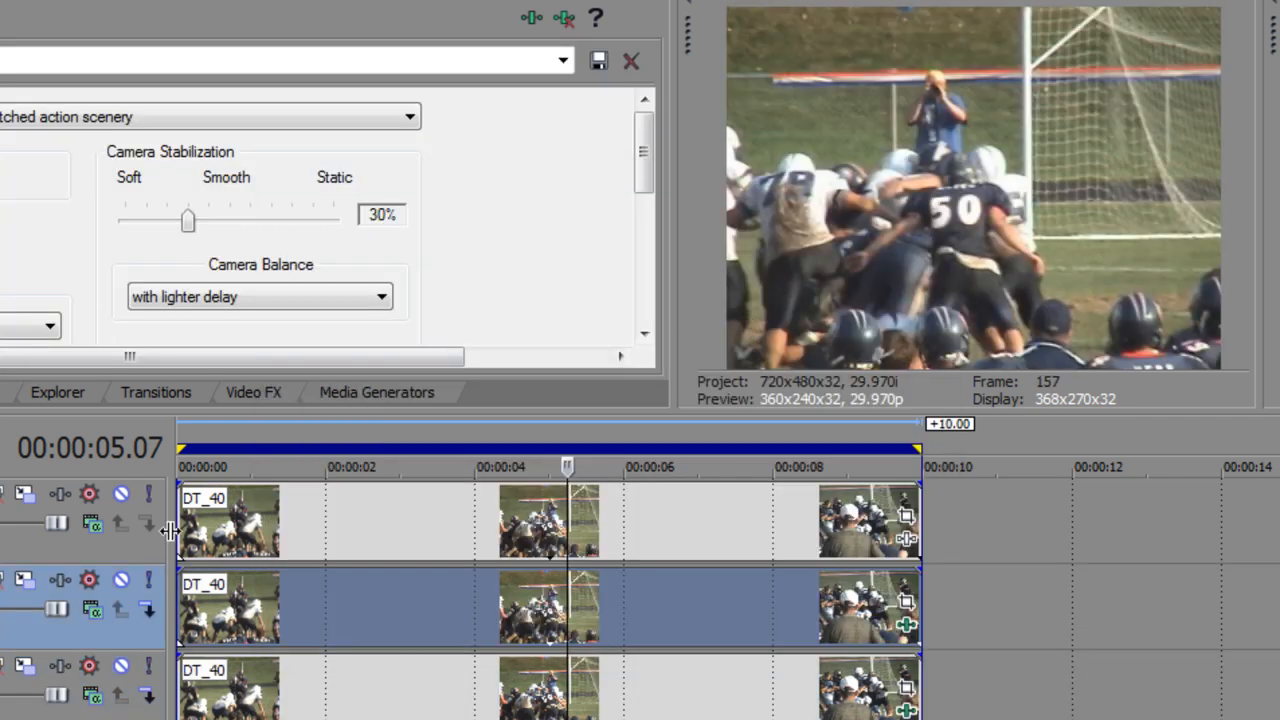
Step: Play the unstabilized clip on the Original track from the start of the timeline
{"action": "key", "text": "Home"}
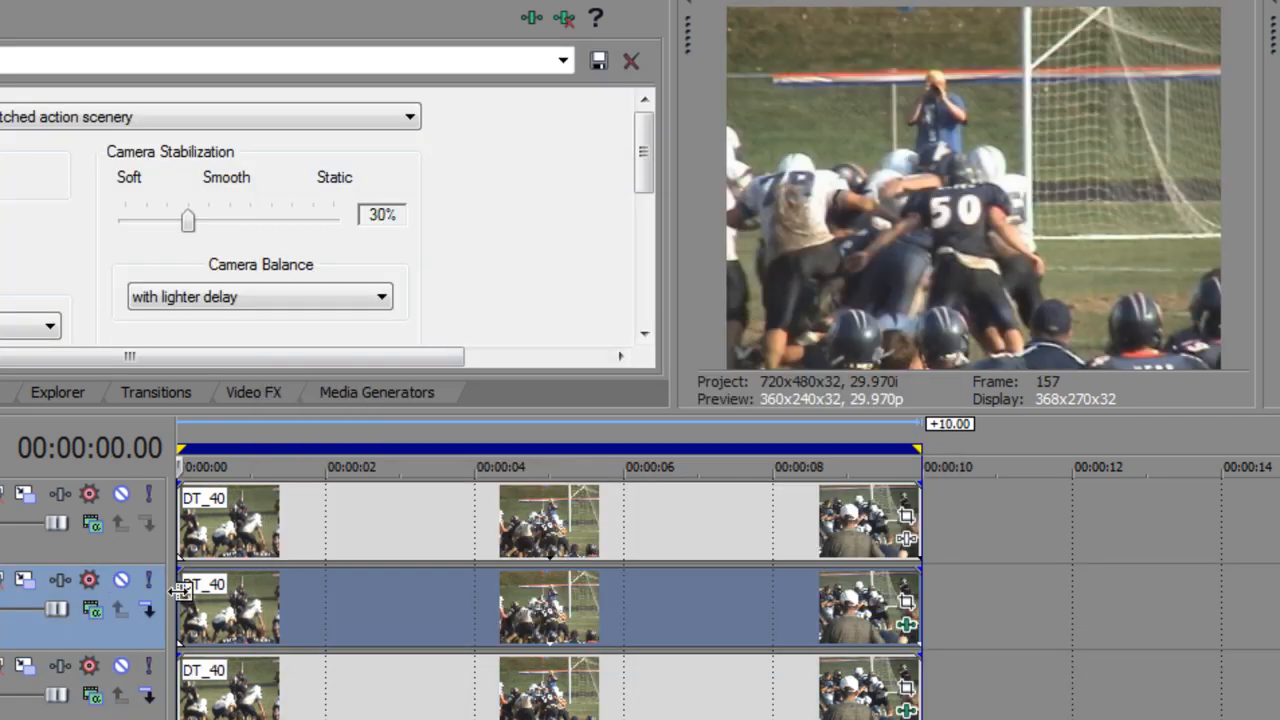
{"action": "key", "text": "space"}
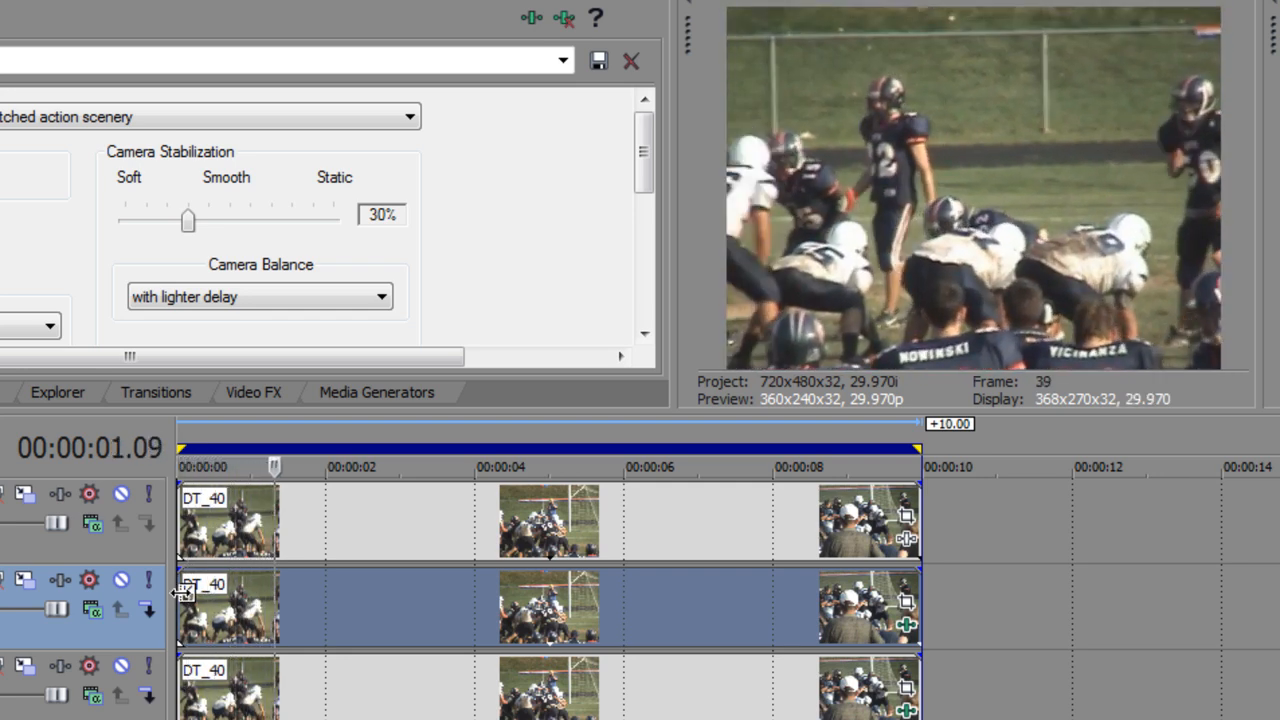
{"action": "key", "text": "space"}
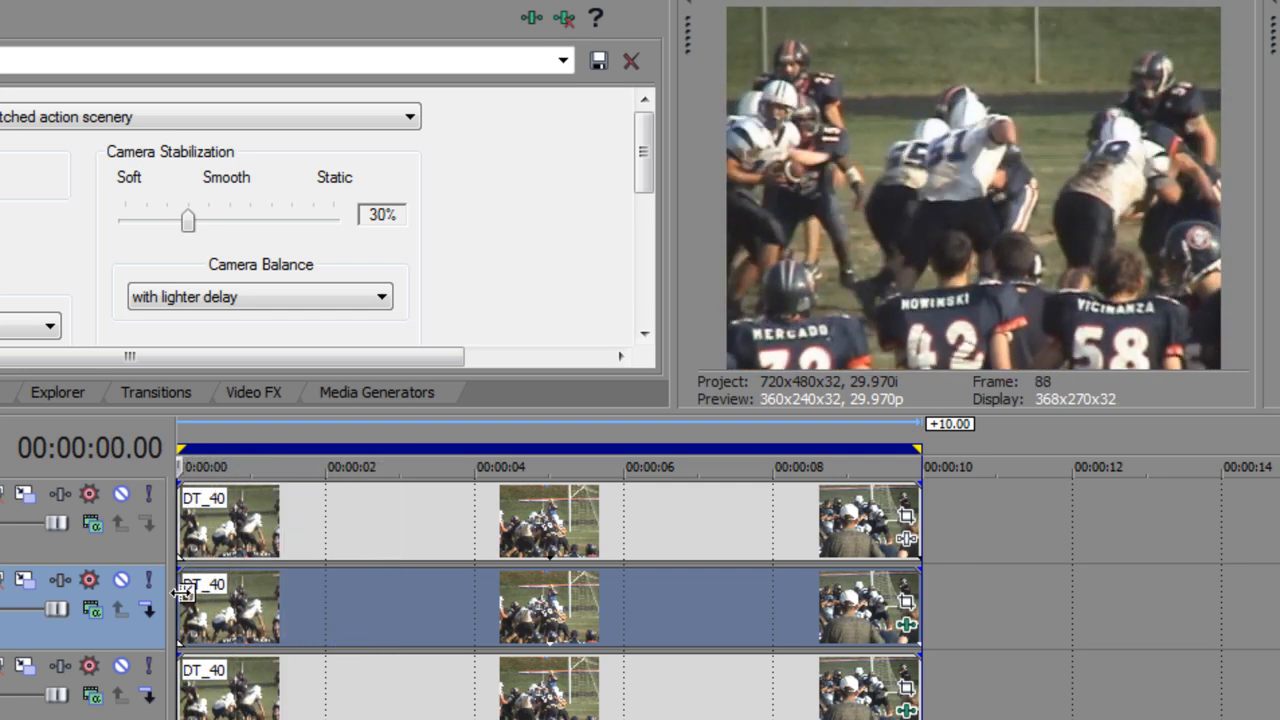
Step: Mute the Original track and play the Mercalli V1 version of the clip
{"action": "left_click", "coordinate": [123, 494]}
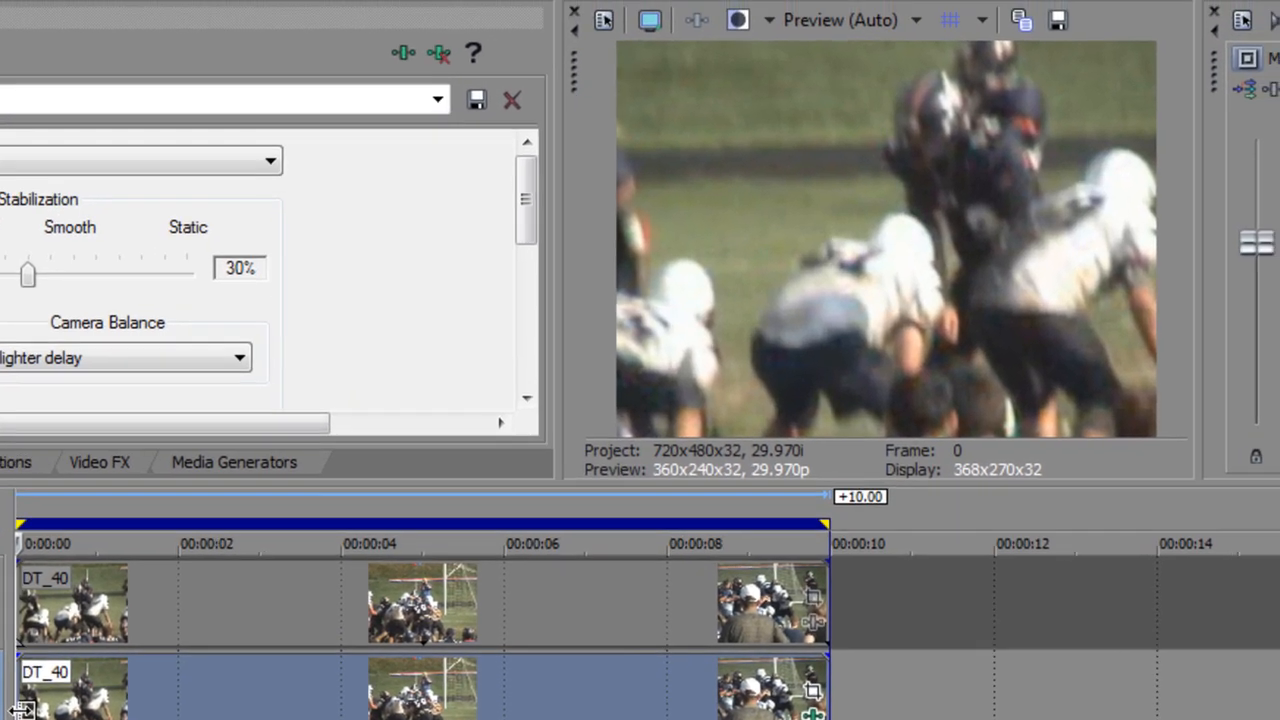
{"action": "key", "text": "space"}
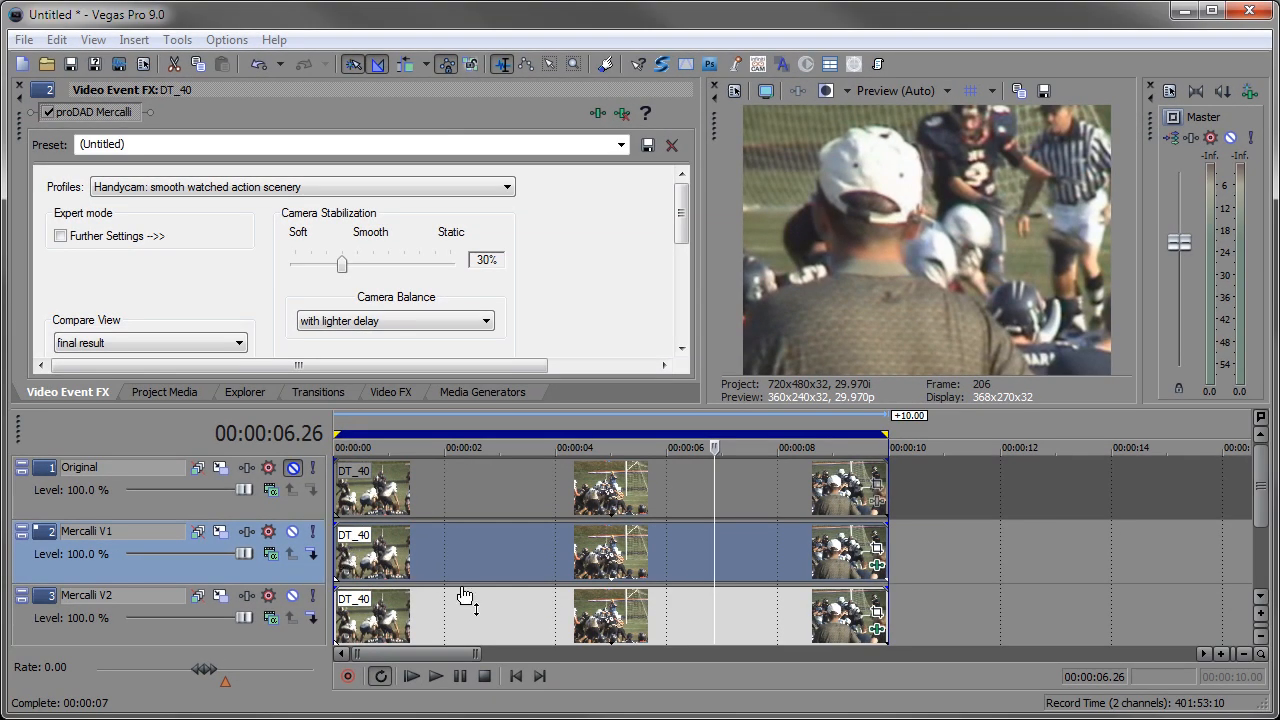
Step: Mute the Mercalli V1 track and set the Mercalli V2 clip's Virtual Stabi-Cam to Universal Camera in its Mercalli 2.0 effect
{"action": "left_click", "coordinate": [293, 532]}
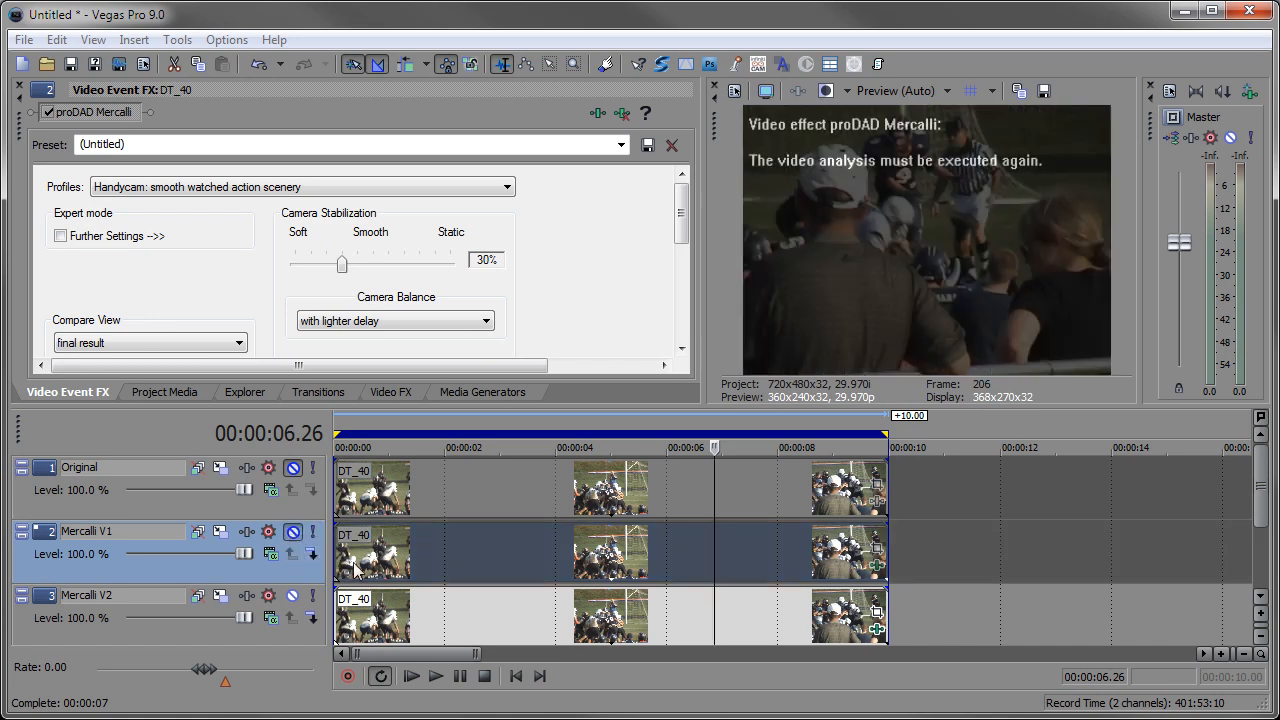
{"action": "key", "text": "Home"}
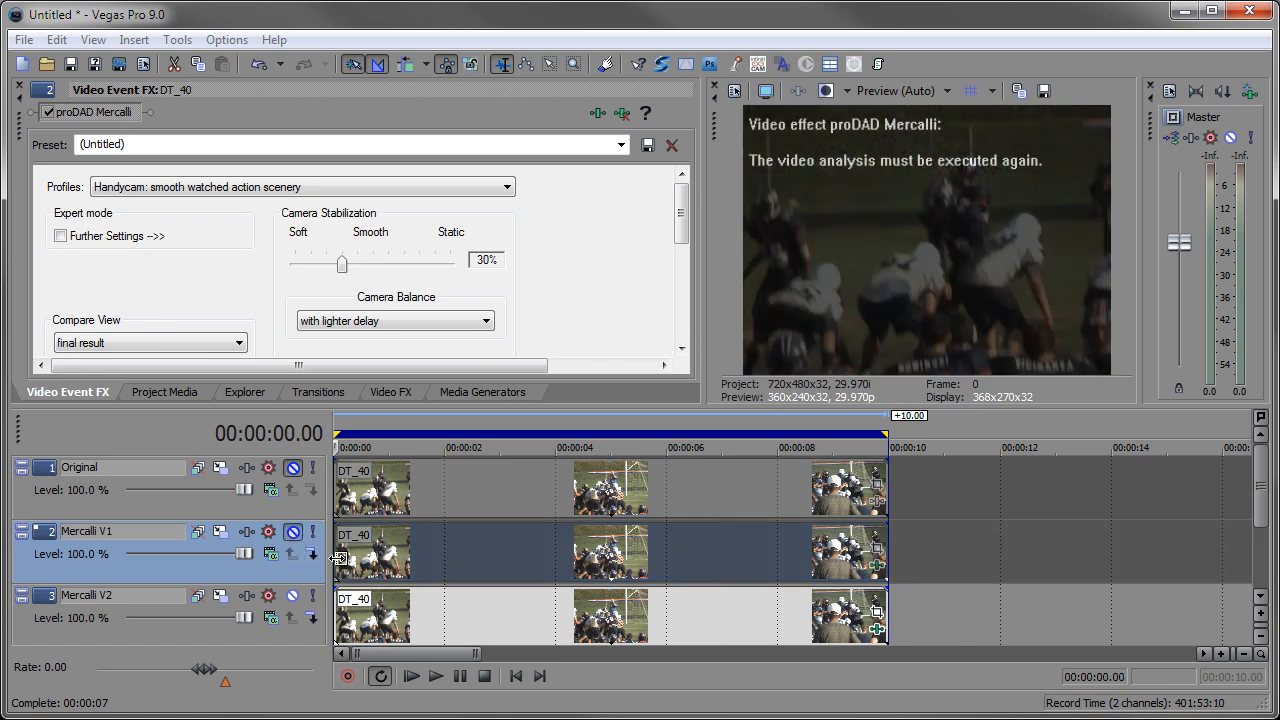
{"action": "left_click", "coordinate": [876, 632]}
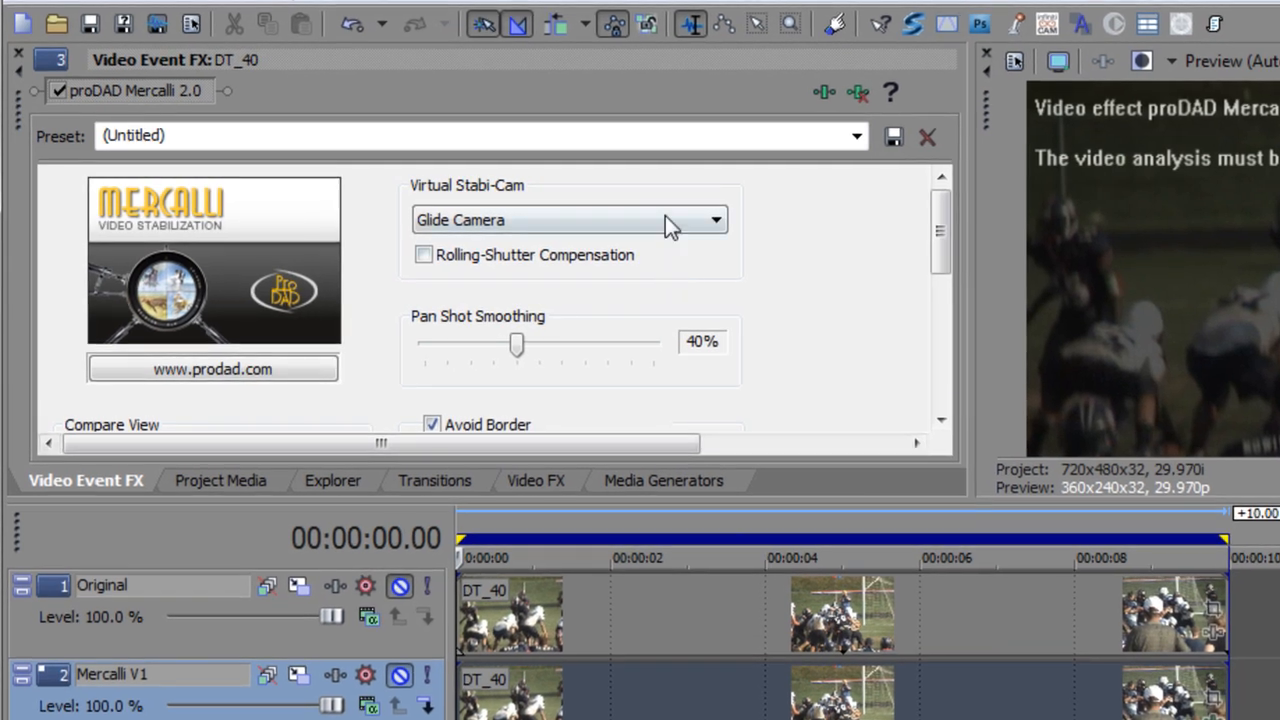
{"action": "left_click", "coordinate": [486, 202]}
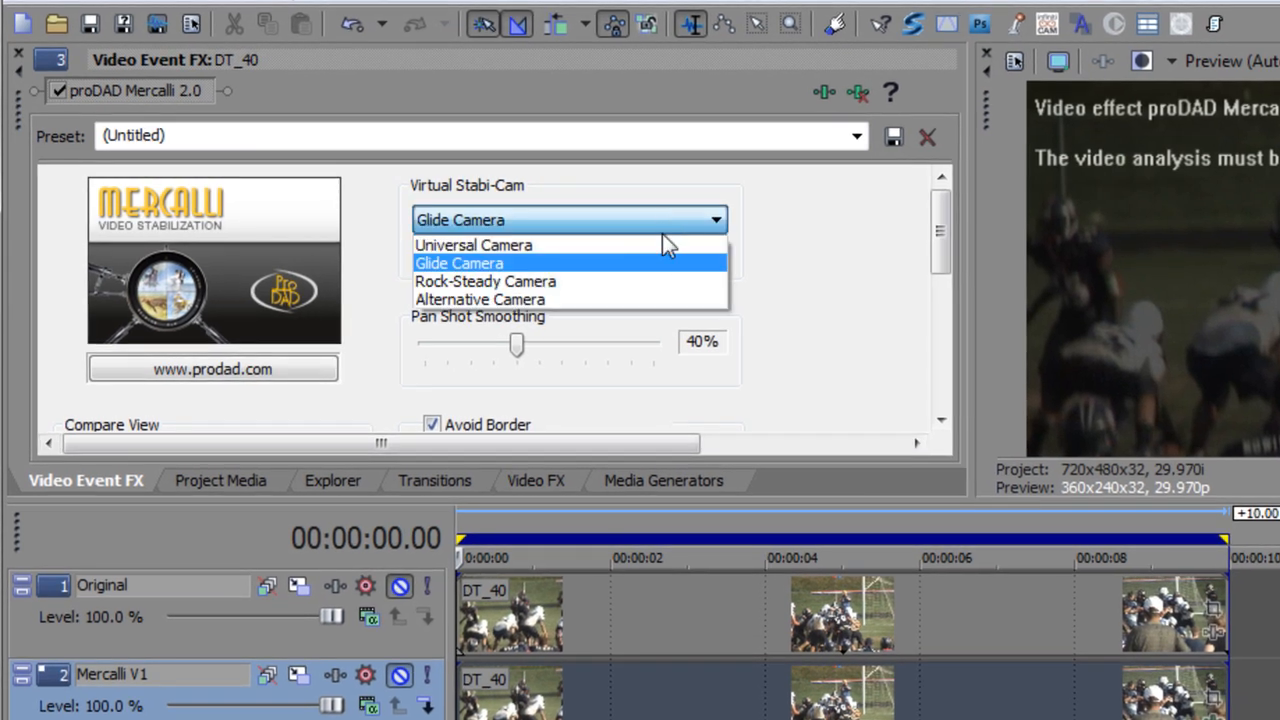
{"action": "left_click", "coordinate": [664, 258]}
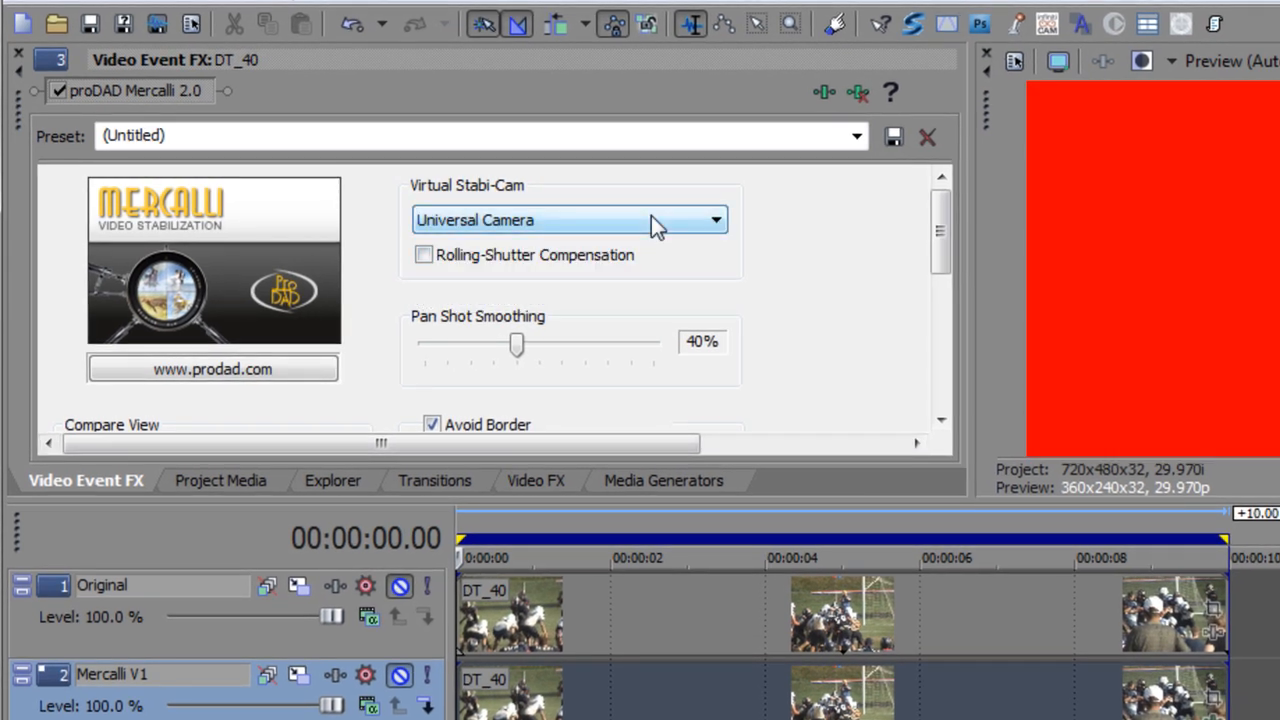
Step: Set the Mercalli V2 clip's Virtual Stabi-Cam to Glide Camera and run the required video analysis
{"action": "left_click", "coordinate": [651, 218]}
{"action": "left_click", "coordinate": [655, 264]}
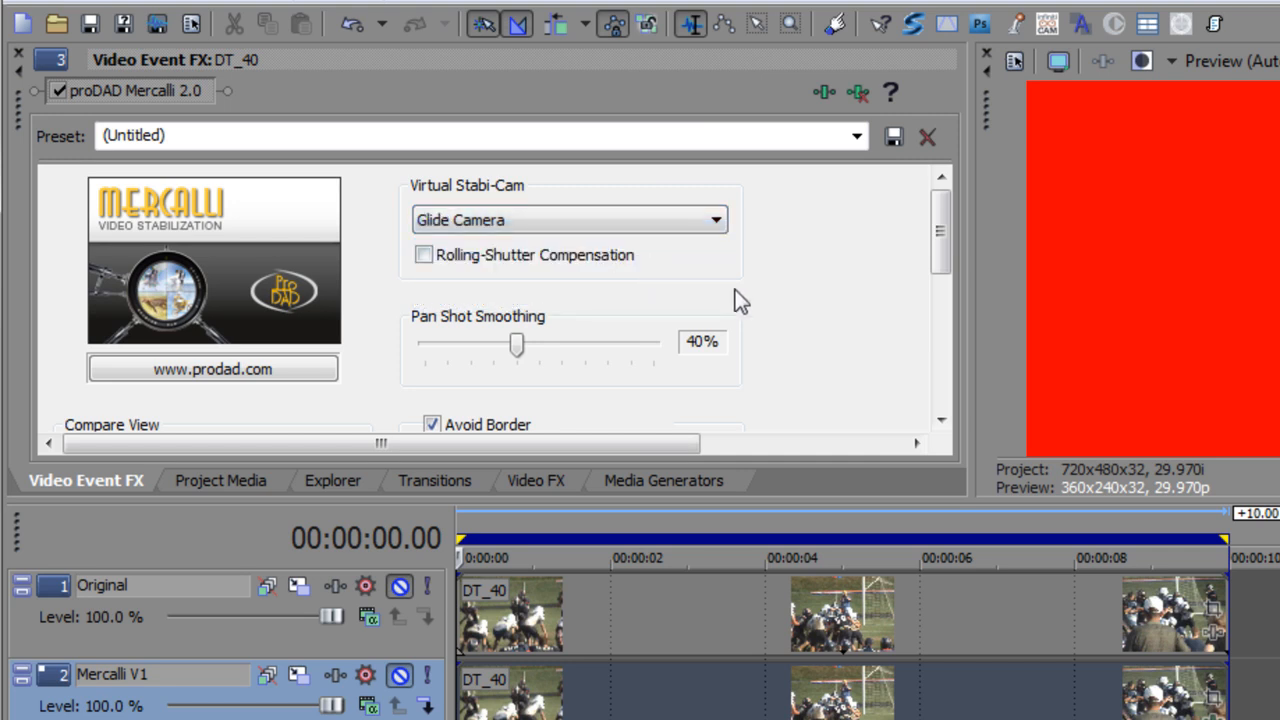
{"action": "key", "text": "space"}
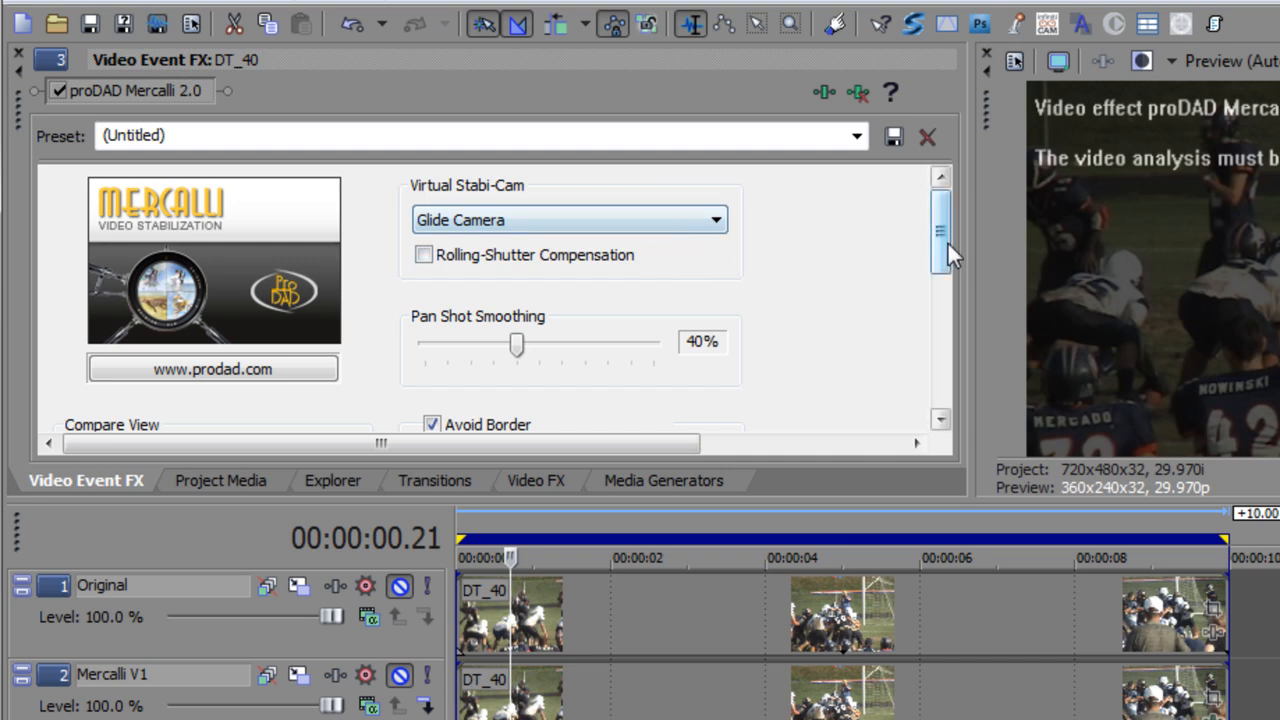
{"action": "left_click_drag", "start_coordinate": [943, 234], "coordinate": [940, 365]}
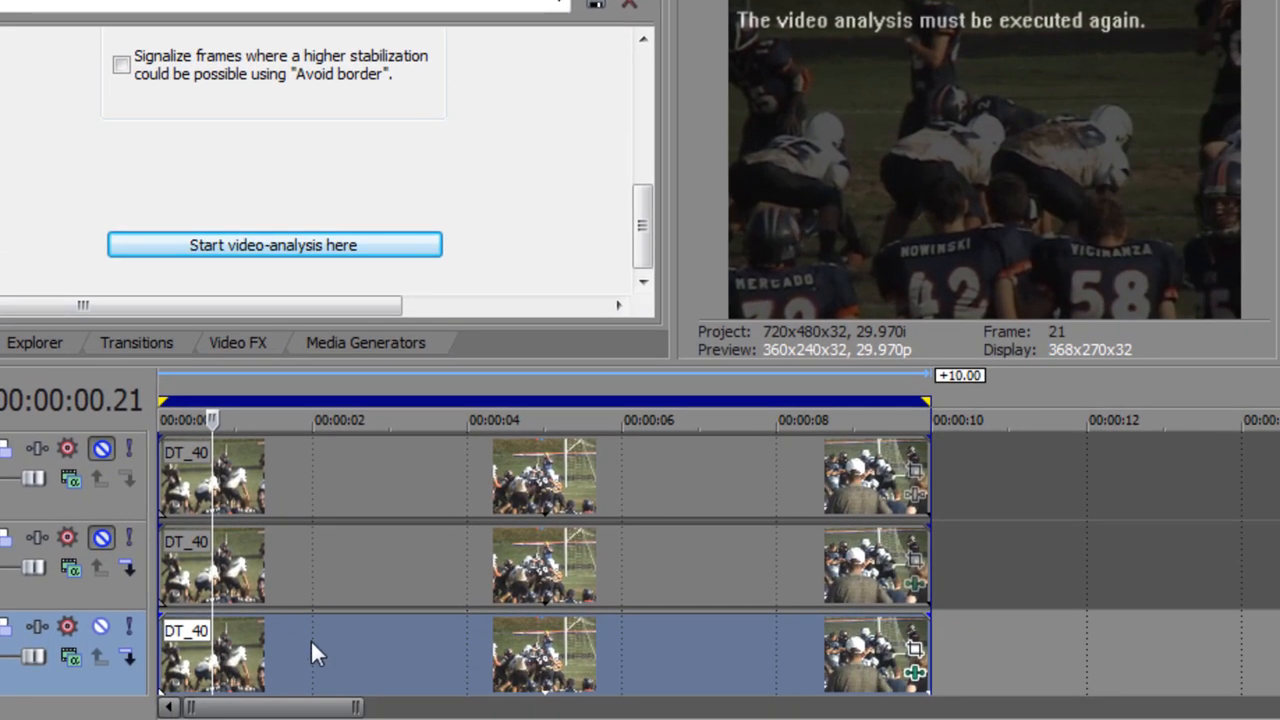
{"action": "left_click", "coordinate": [309, 651]}
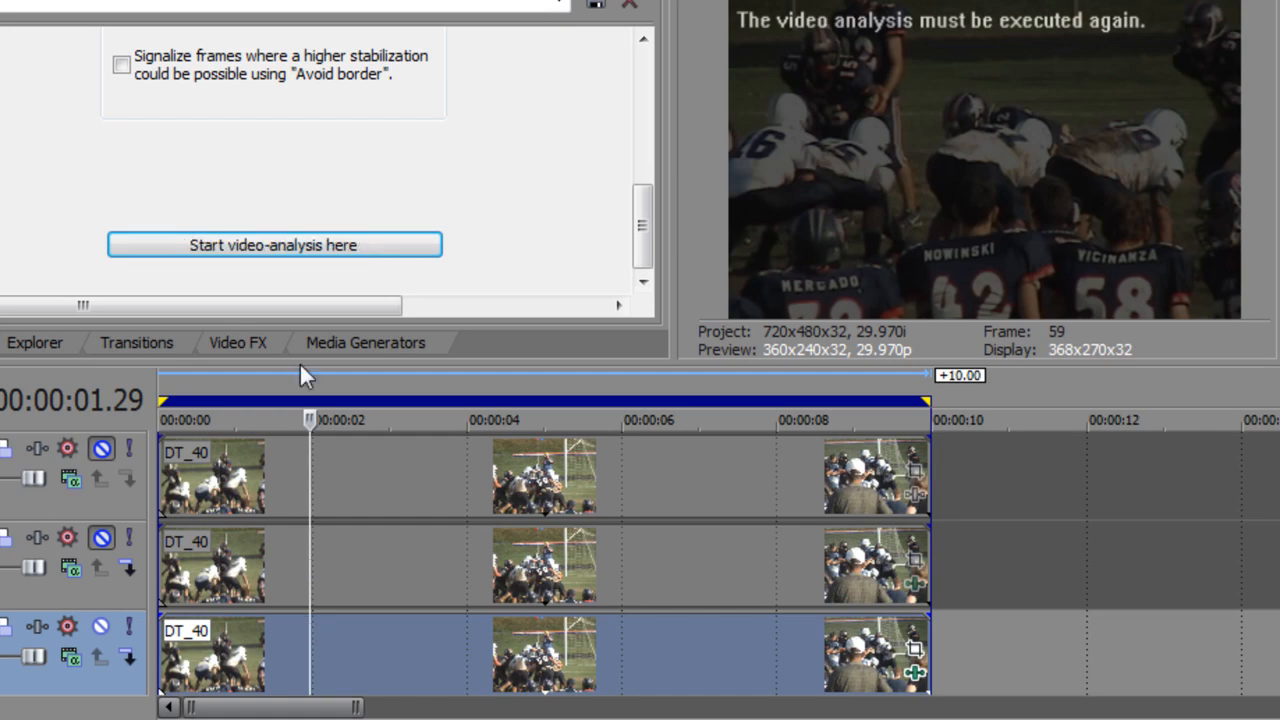
{"action": "left_click", "coordinate": [243, 246]}
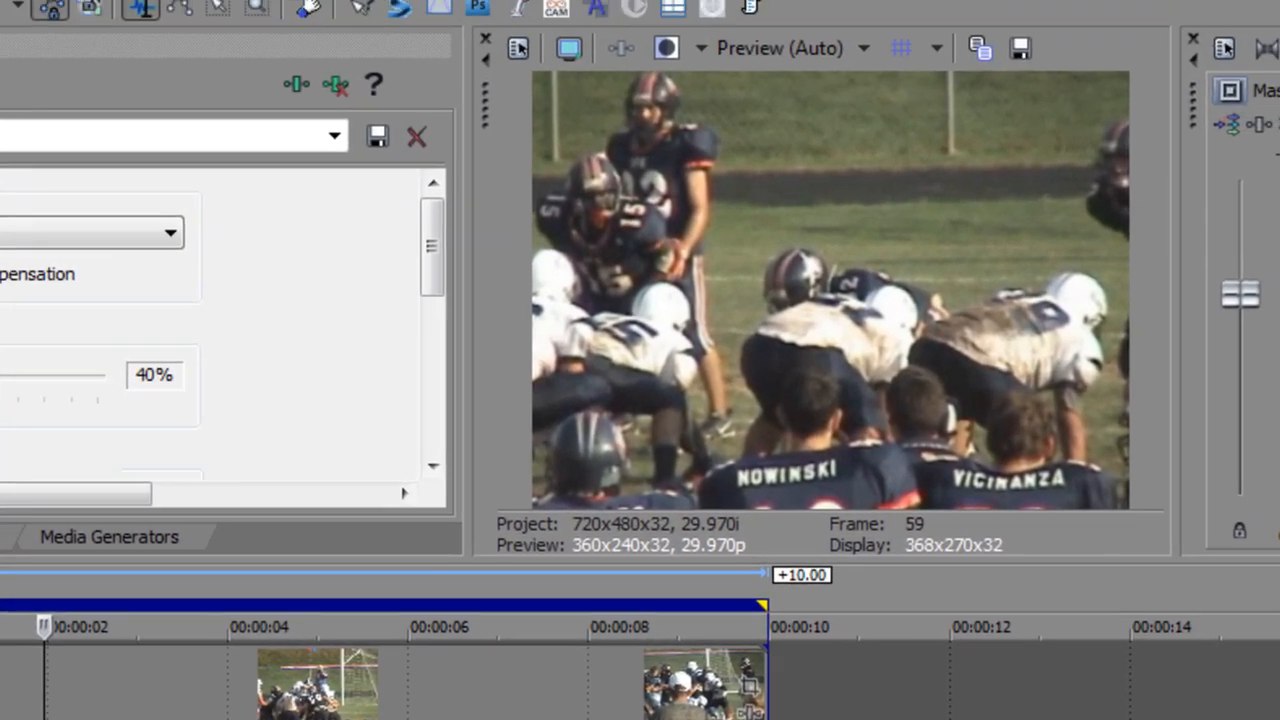
Step: Play the stabilized Mercalli V2 clip from the start of the timeline and return the playhead to the start
{"action": "left_click", "coordinate": [164, 575]}
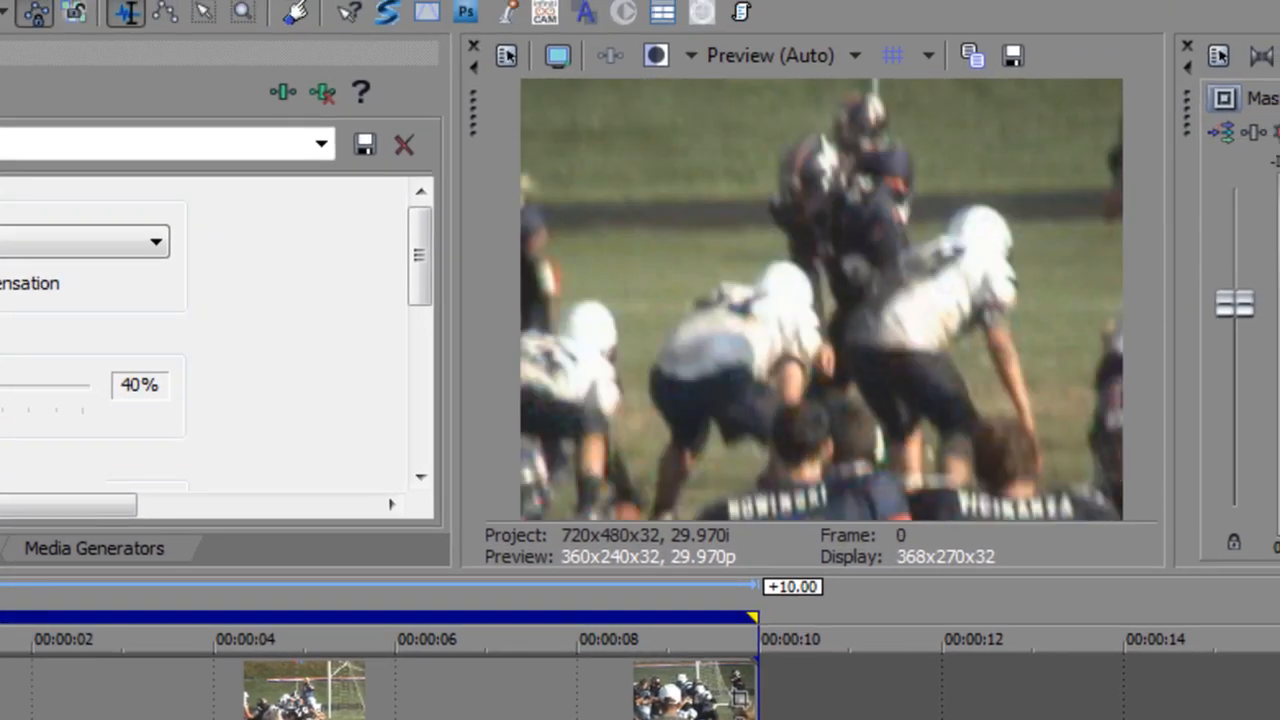
{"action": "key", "text": "space"}
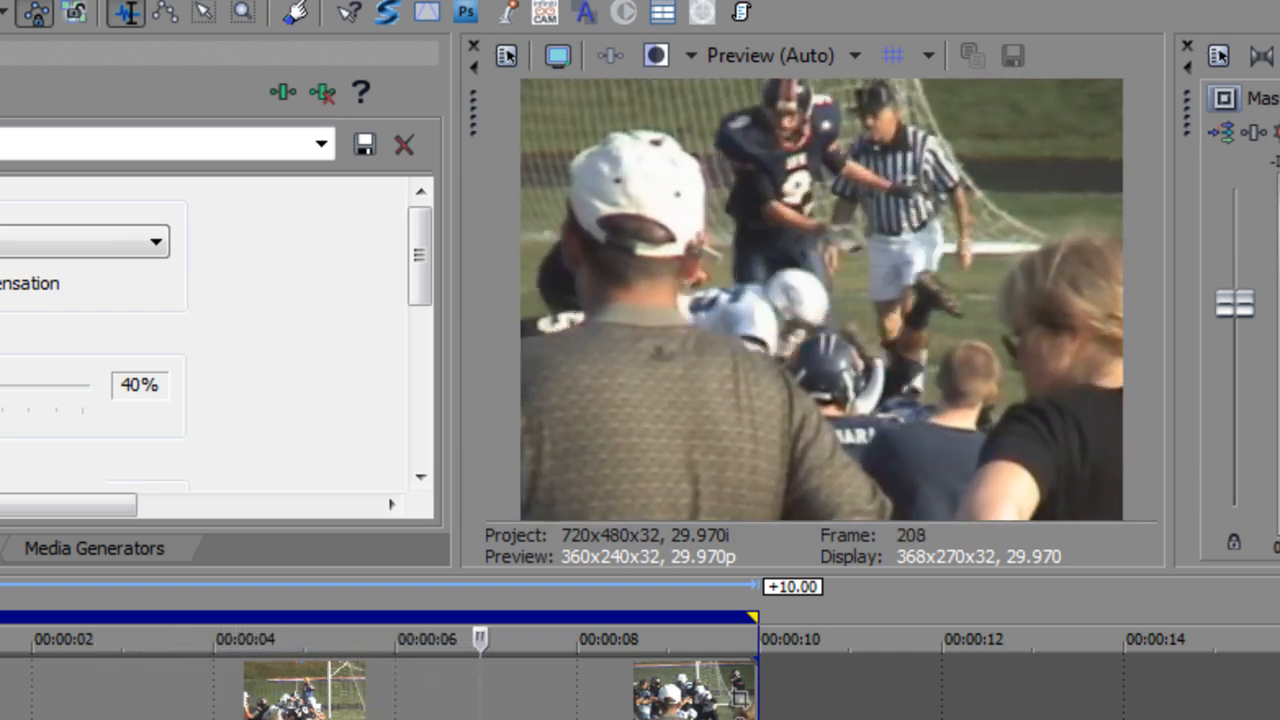
{"action": "key", "text": "Return"}
{"action": "key", "text": "Home"}
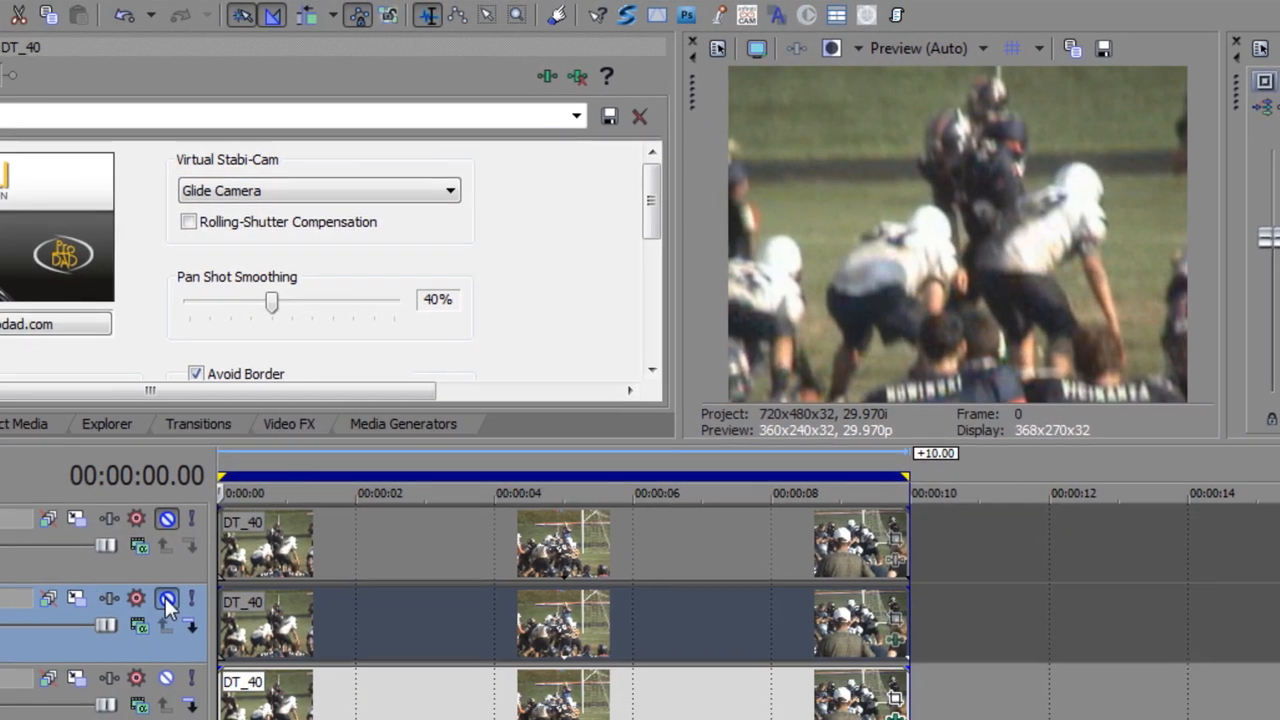
Step: Compare the first frame of the Mercalli V2 result with the Mercalli V1 and Original versions by unmuting and remuting their tracks
{"action": "left_click", "coordinate": [168, 597]}
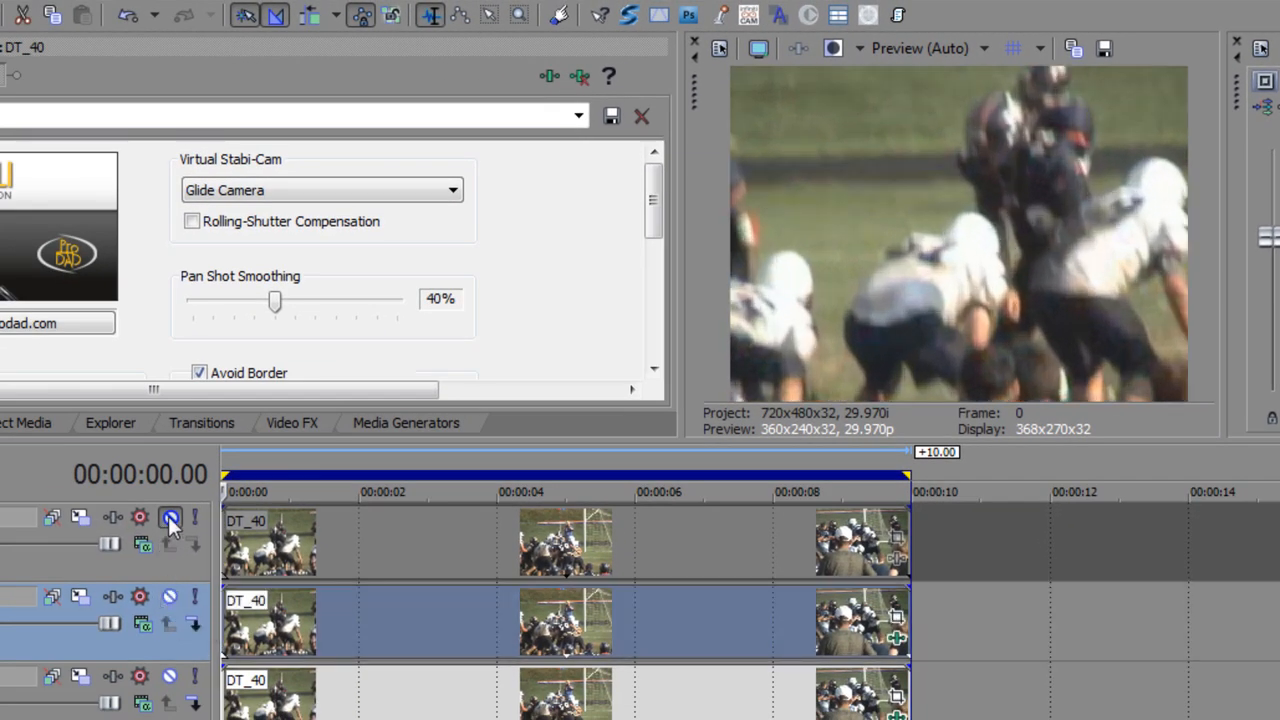
{"action": "left_click", "coordinate": [168, 516]}
{"action": "left_click", "coordinate": [170, 597]}
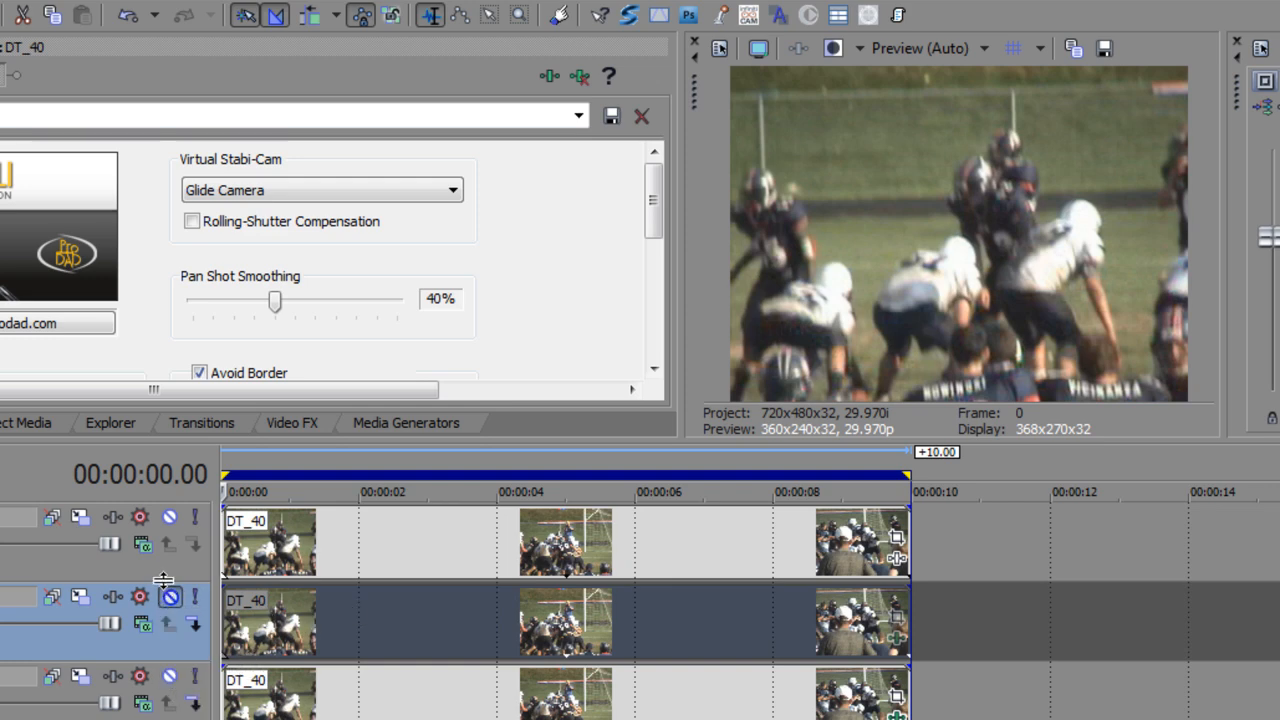
{"action": "left_click", "coordinate": [170, 517]}
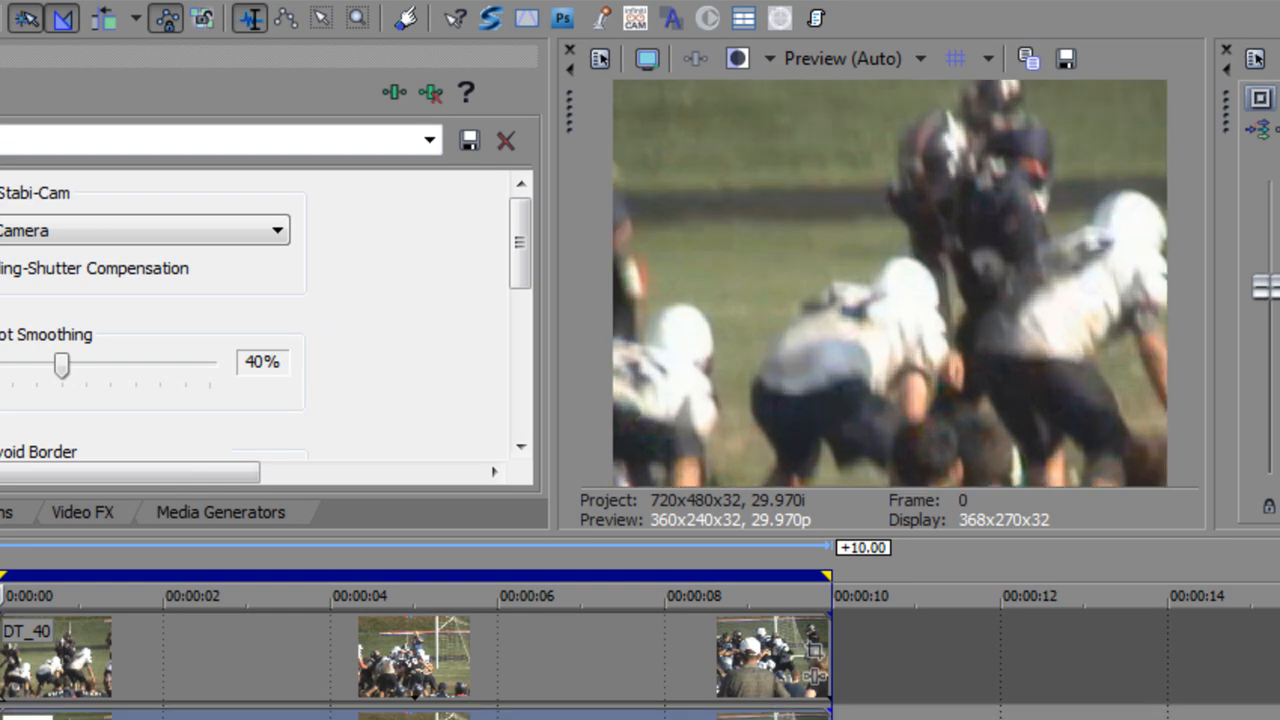
{"action": "key", "text": "z"}
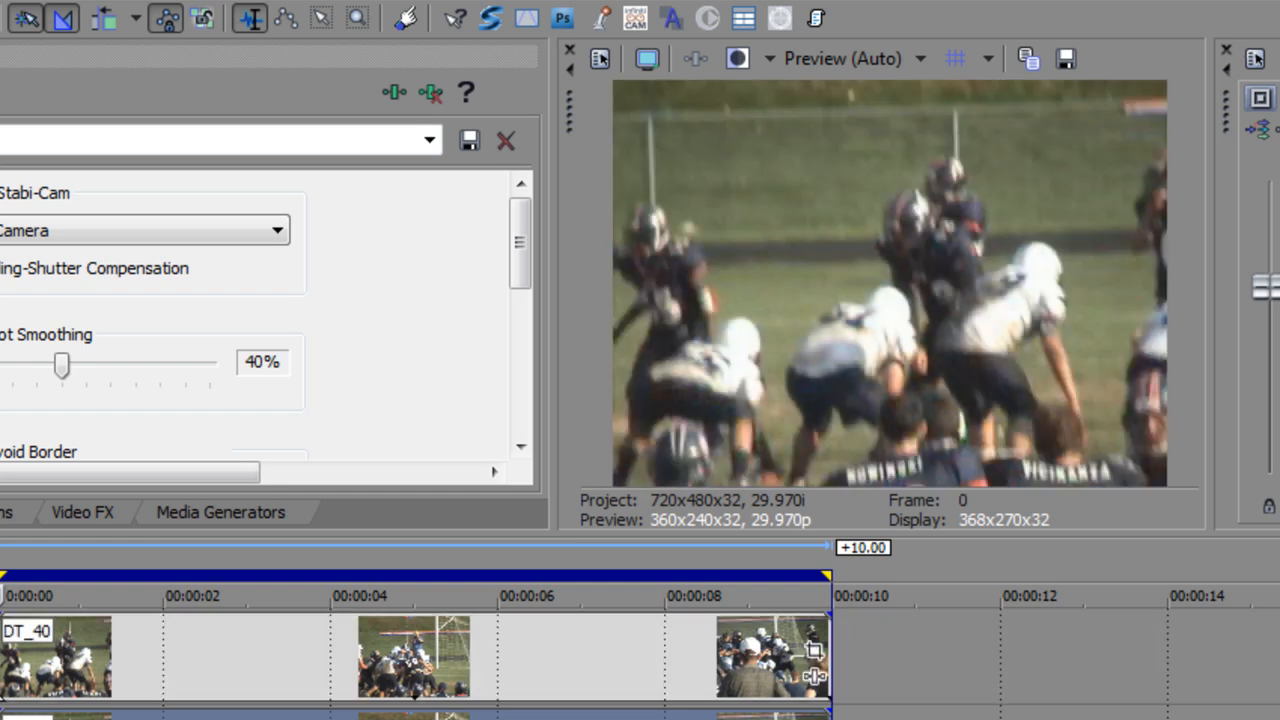
{"action": "key", "text": "z"}
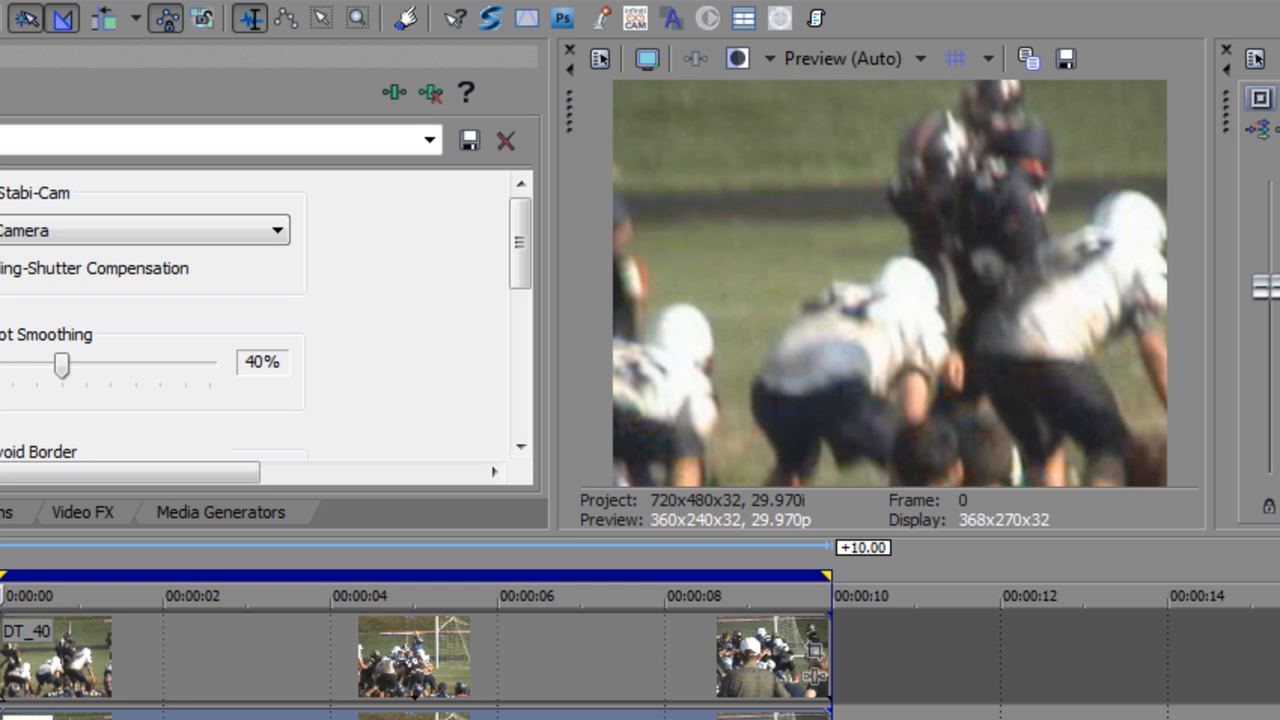
{"action": "key", "text": "z"}
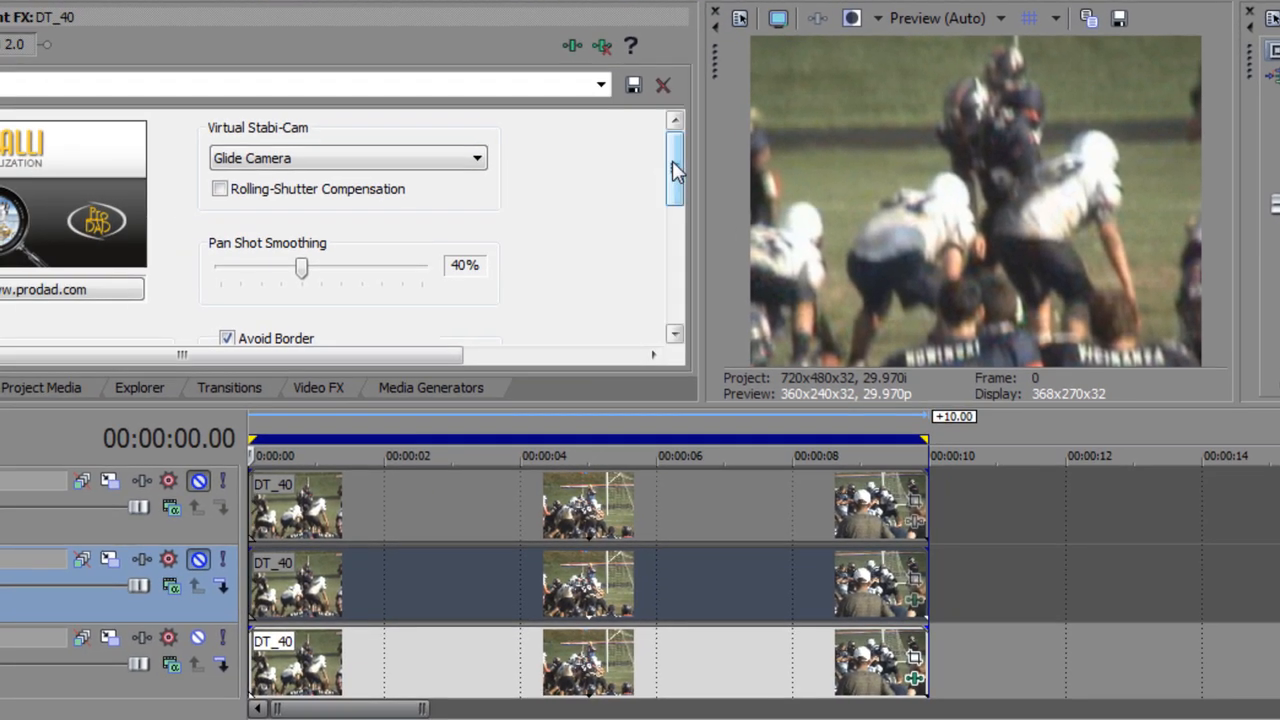
Step: Examine the Mercalli 2.0 effect's Further Settings at about 00:00:01.25 and hide them again
{"action": "left_click_drag", "start_coordinate": [520, 245], "coordinate": [520, 352]}
{"action": "mouse_move", "coordinate": [675, 257]}
{"action": "left_mouse_down"}
{"action": "mouse_move", "coordinate": [674, 268]}
{"action": "mouse_move", "coordinate": [677, 257]}
{"action": "left_mouse_up"}
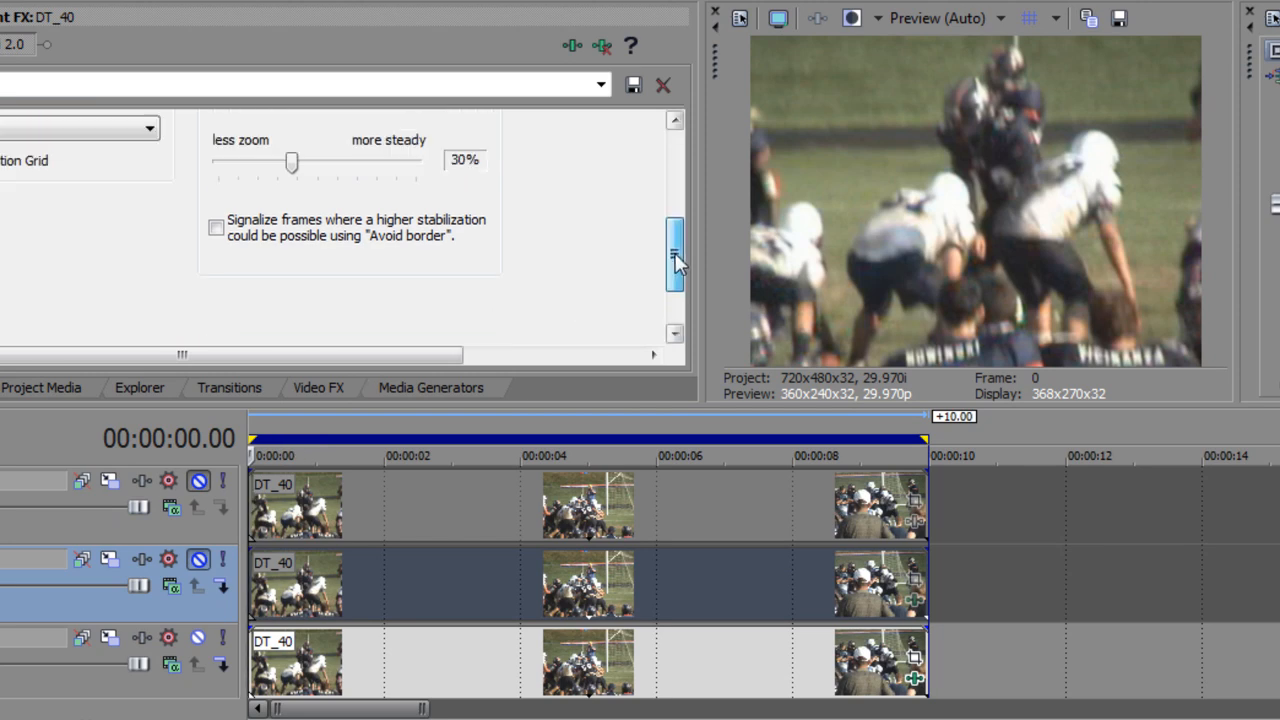
{"action": "left_click_drag", "start_coordinate": [257, 462], "coordinate": [368, 447]}
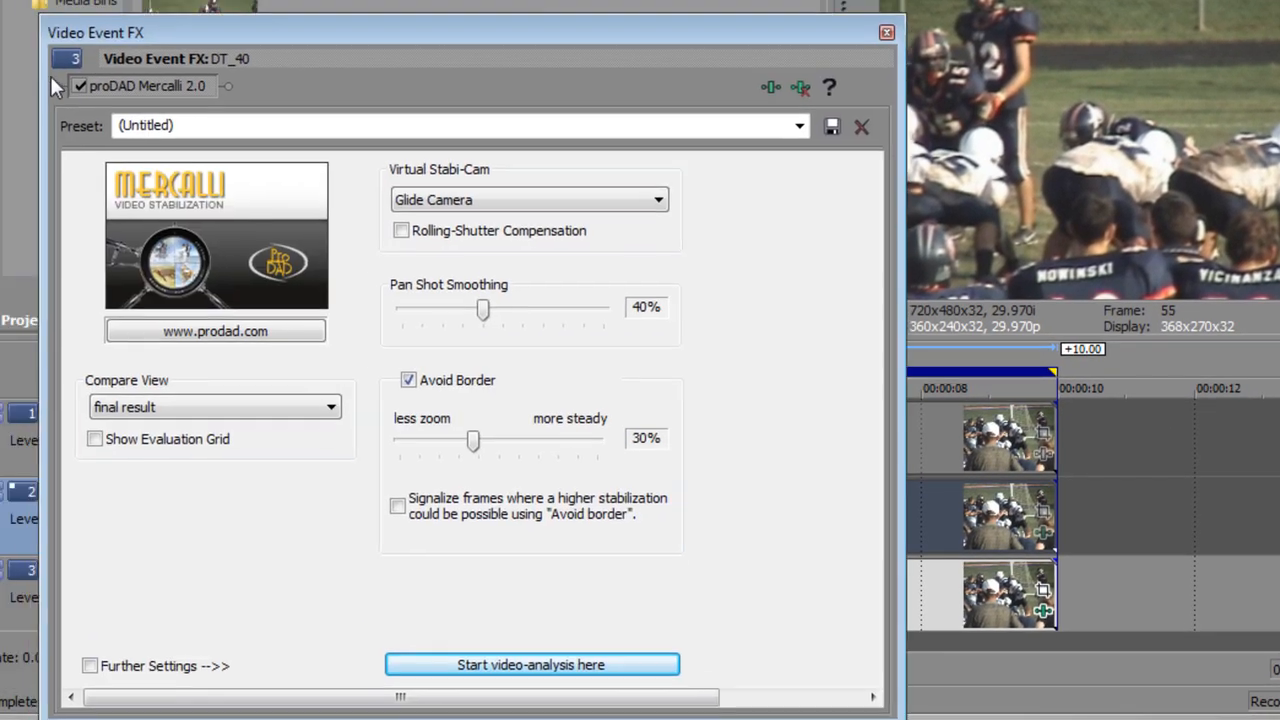
{"action": "left_click", "coordinate": [103, 666]}
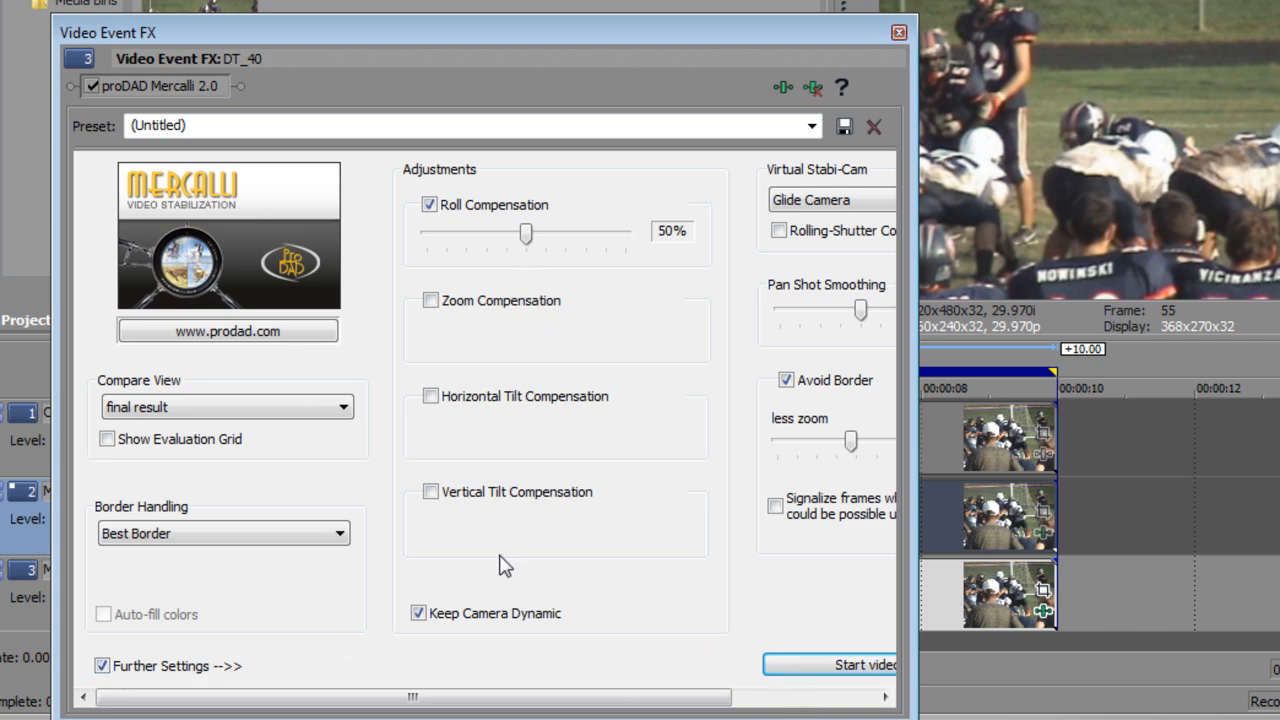
{"action": "left_click", "coordinate": [103, 666]}
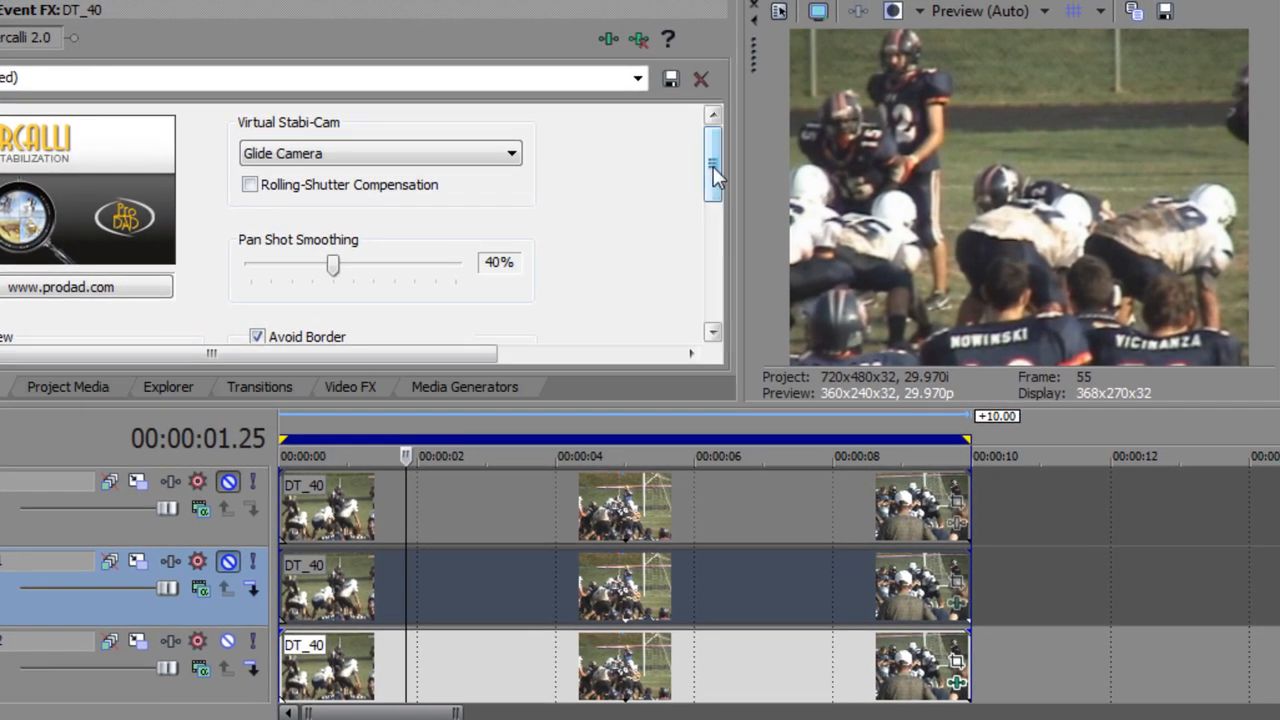
Step: Enable signalizing of frames where higher stabilization is possible and set the Avoid Border balance to 41%
{"action": "left_click_drag", "start_coordinate": [713, 166], "coordinate": [714, 232]}
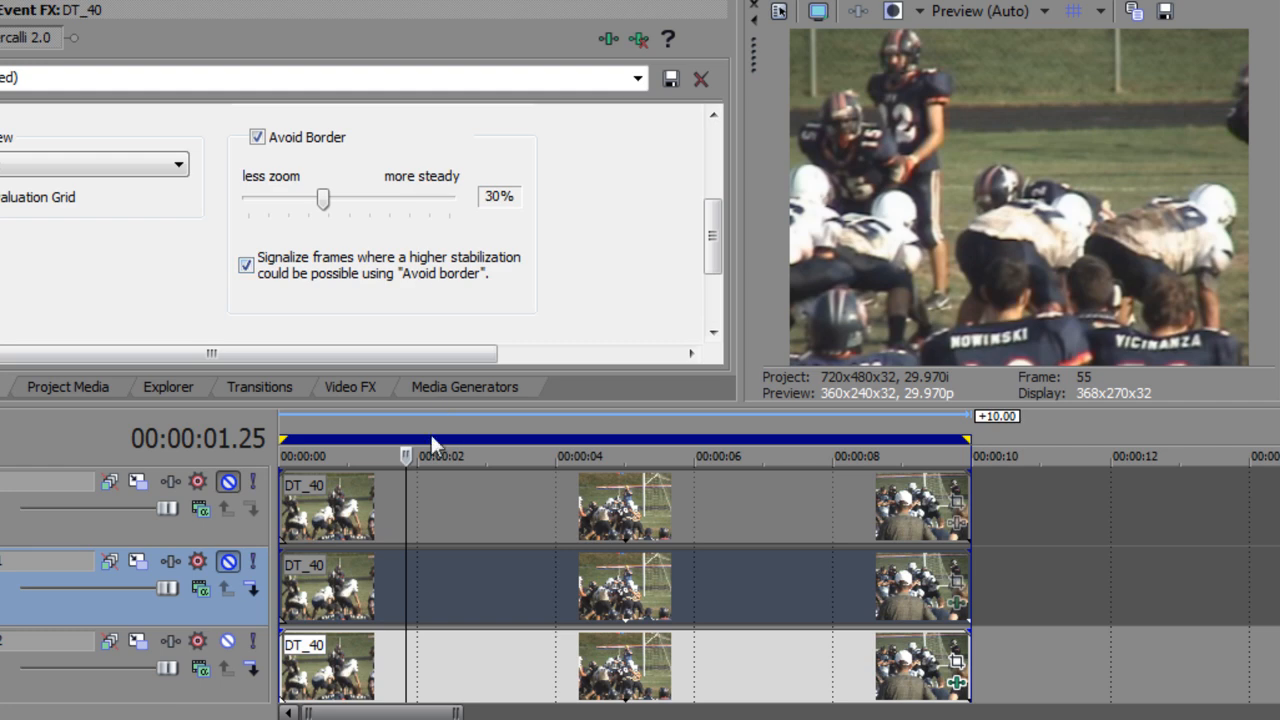
{"action": "left_click_drag", "start_coordinate": [406, 456], "coordinate": [333, 456]}
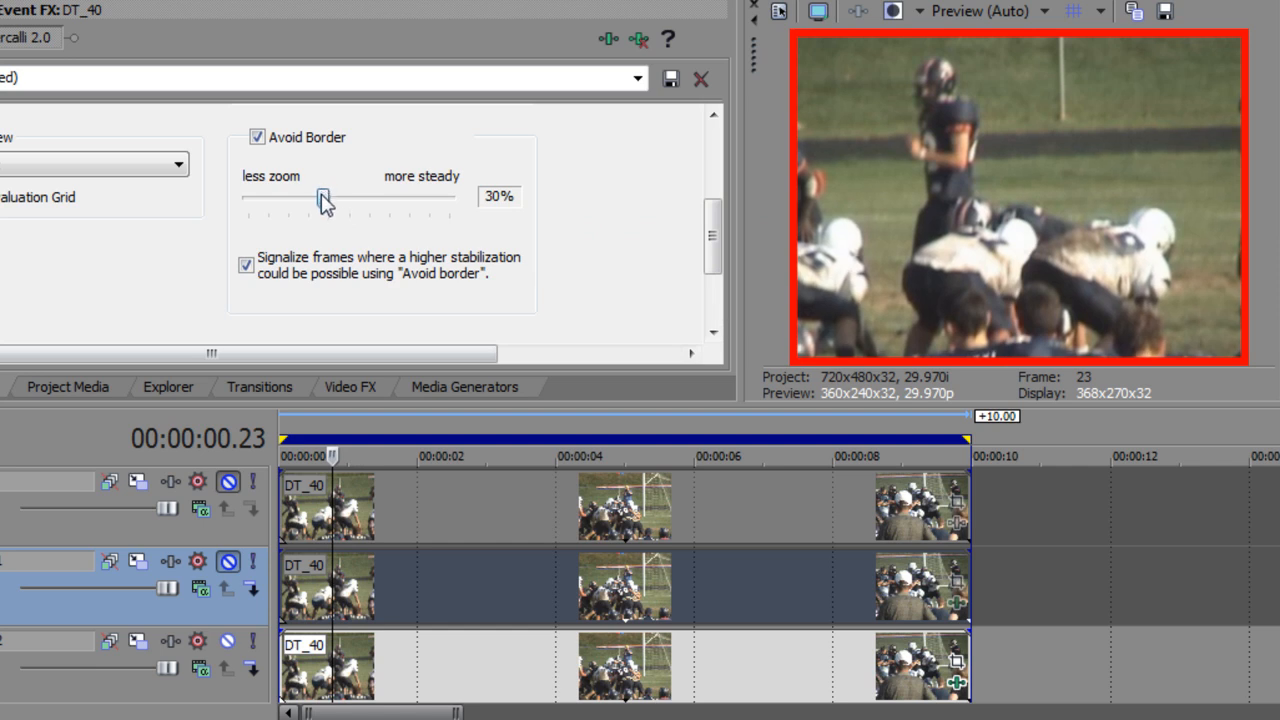
{"action": "left_click_drag", "start_coordinate": [325, 200], "coordinate": [360, 217]}
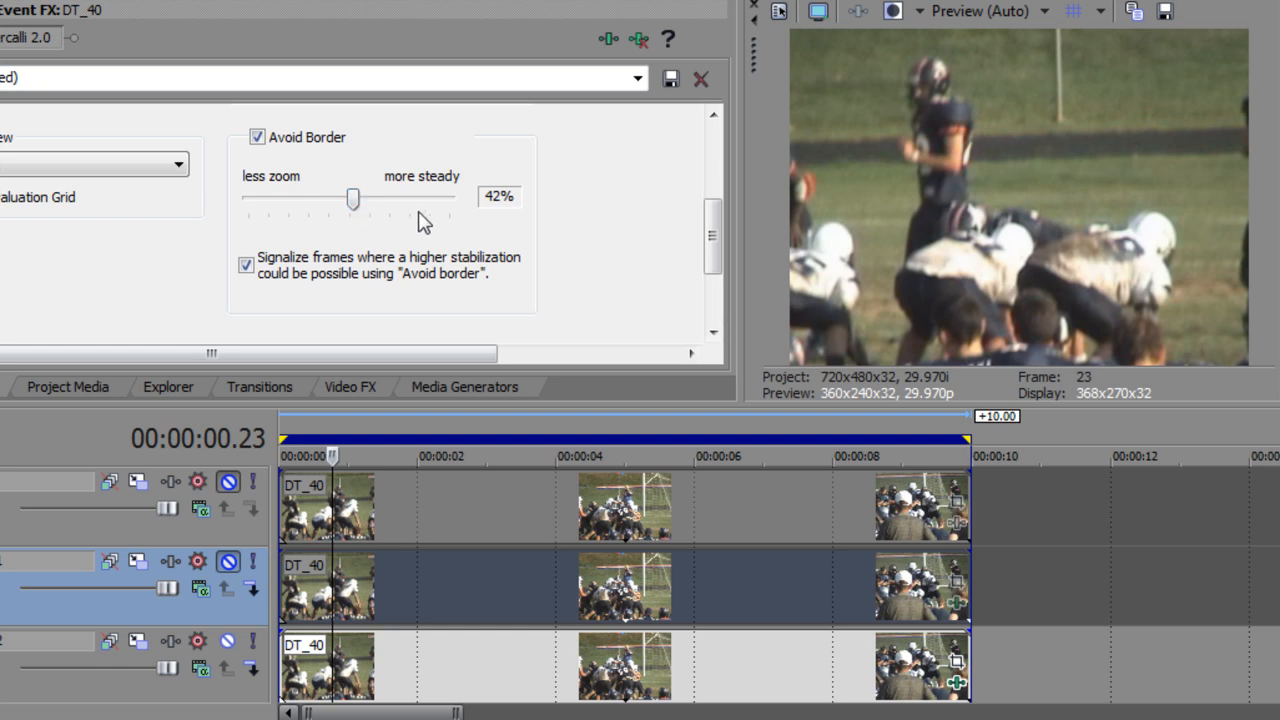
{"action": "left_click_drag", "start_coordinate": [353, 200], "coordinate": [338, 200]}
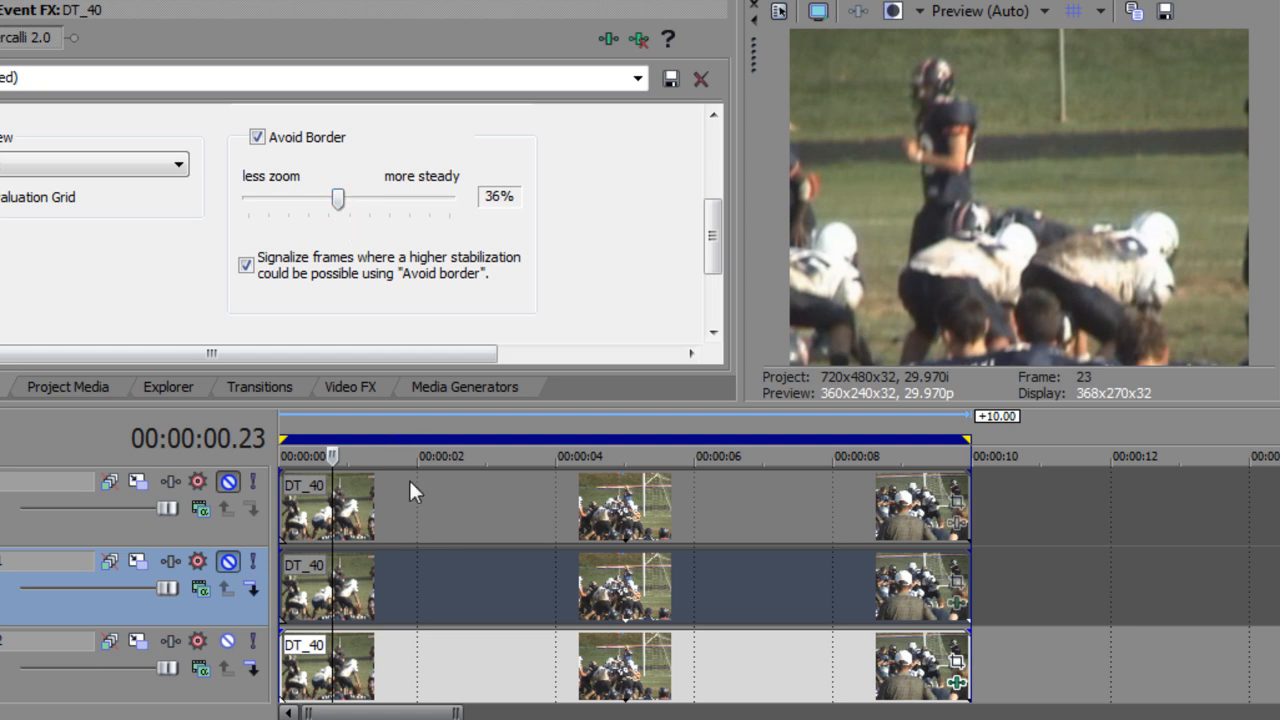
{"action": "left_click_drag", "start_coordinate": [333, 457], "coordinate": [281, 457]}
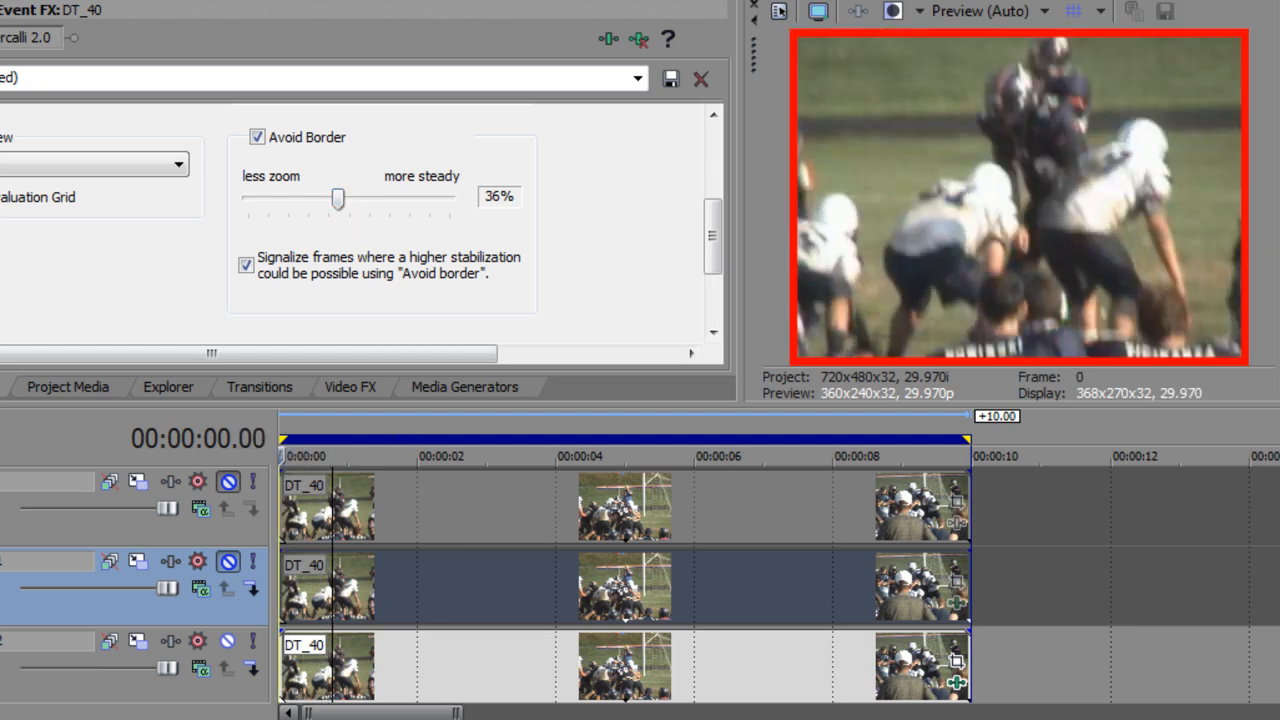
{"action": "left_click_drag", "start_coordinate": [340, 200], "coordinate": [351, 201]}
Step: Play the Mercalli V2 clip, pause at 00:00:08.21 and compare that frame with the Mercalli V1 version
{"action": "key", "text": "space"}
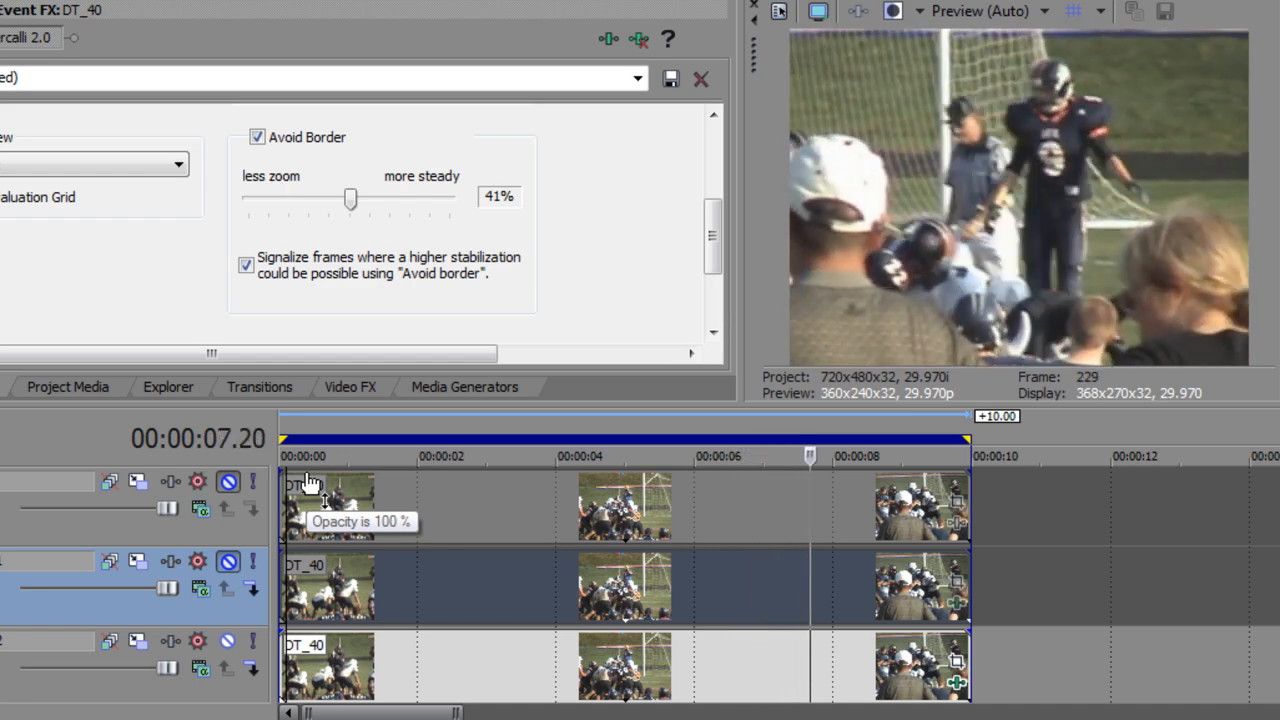
{"action": "key", "text": "Return"}
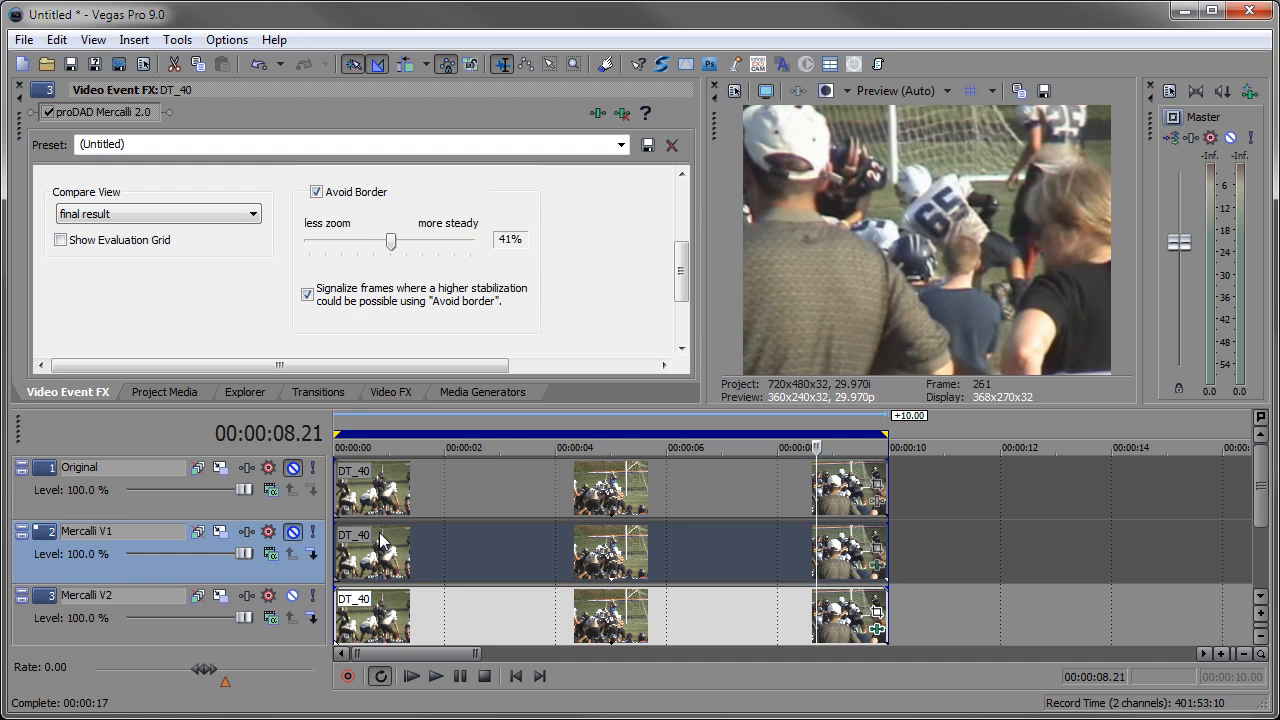
{"action": "left_click", "coordinate": [293, 532]}
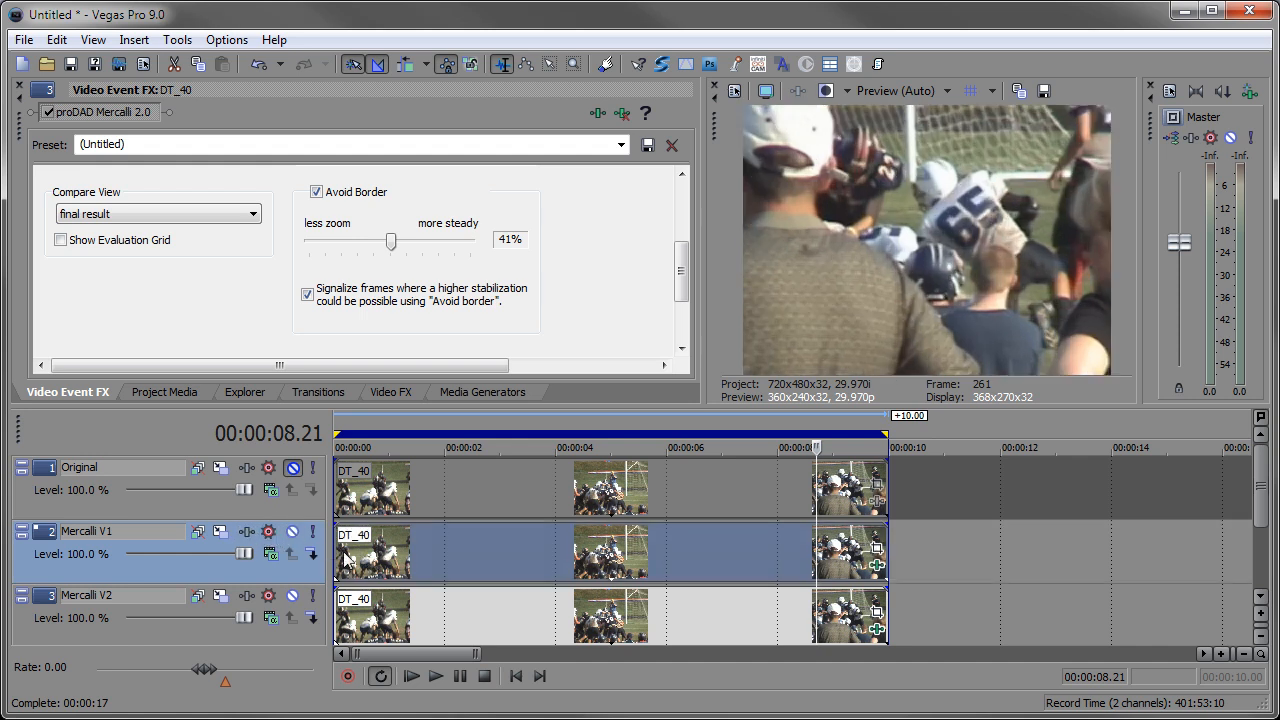
{"action": "left_click", "coordinate": [293, 531]}
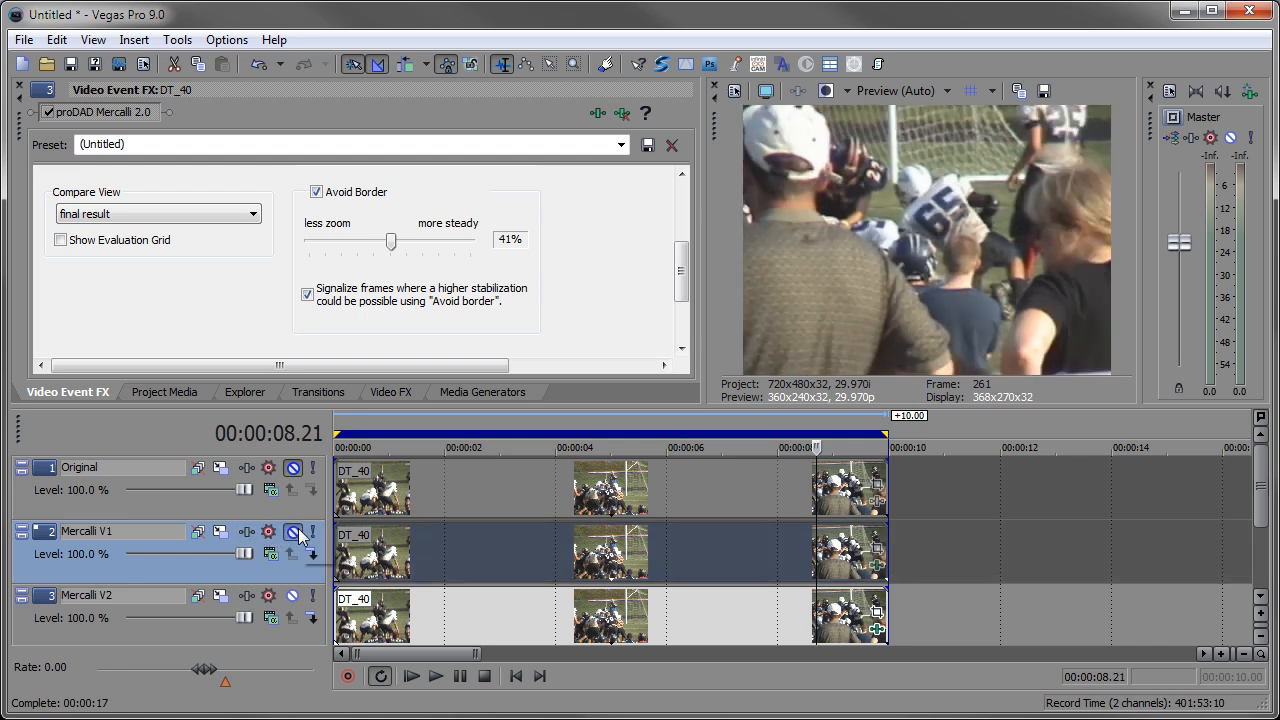